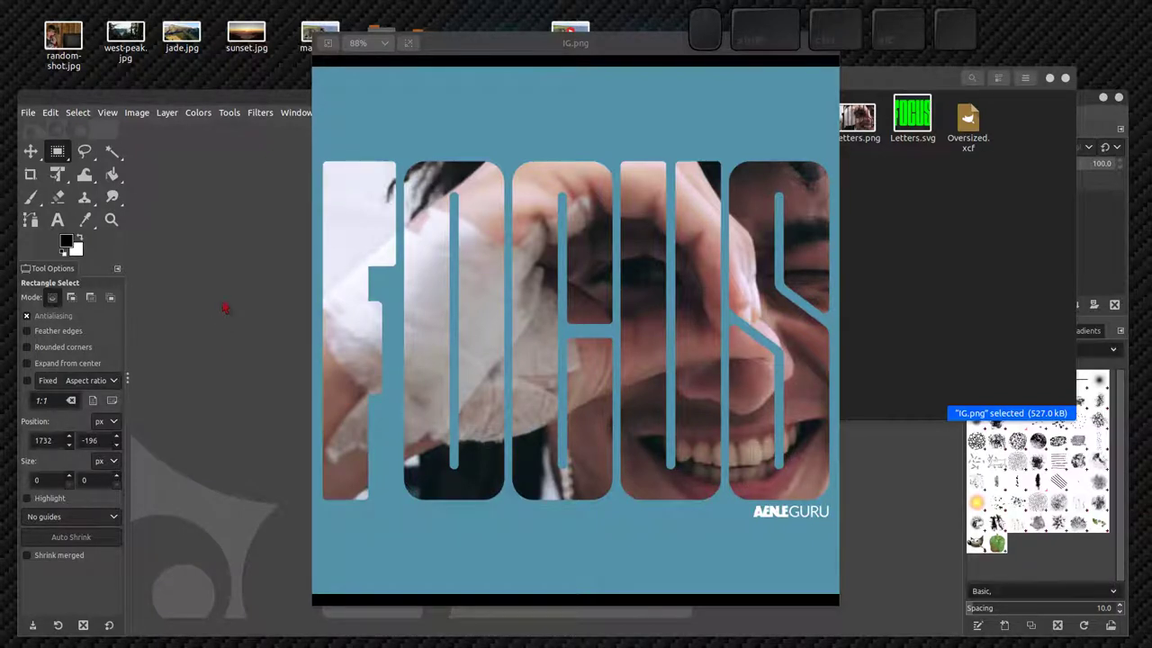
# Move the IG.png reference viewer to the right side of the screen, then bring up the Instagram post
pyautogui.click(198, 112)
pyautogui.moveTo(299, 112)
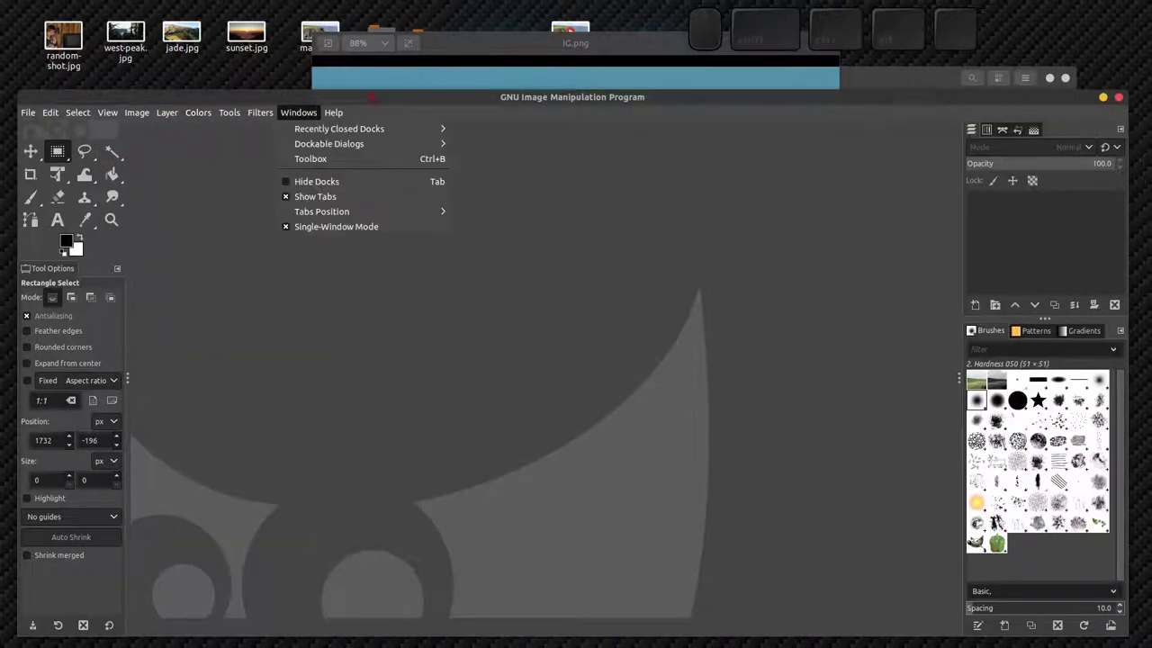
pyautogui.click(371, 96)
pyautogui.click(453, 66)
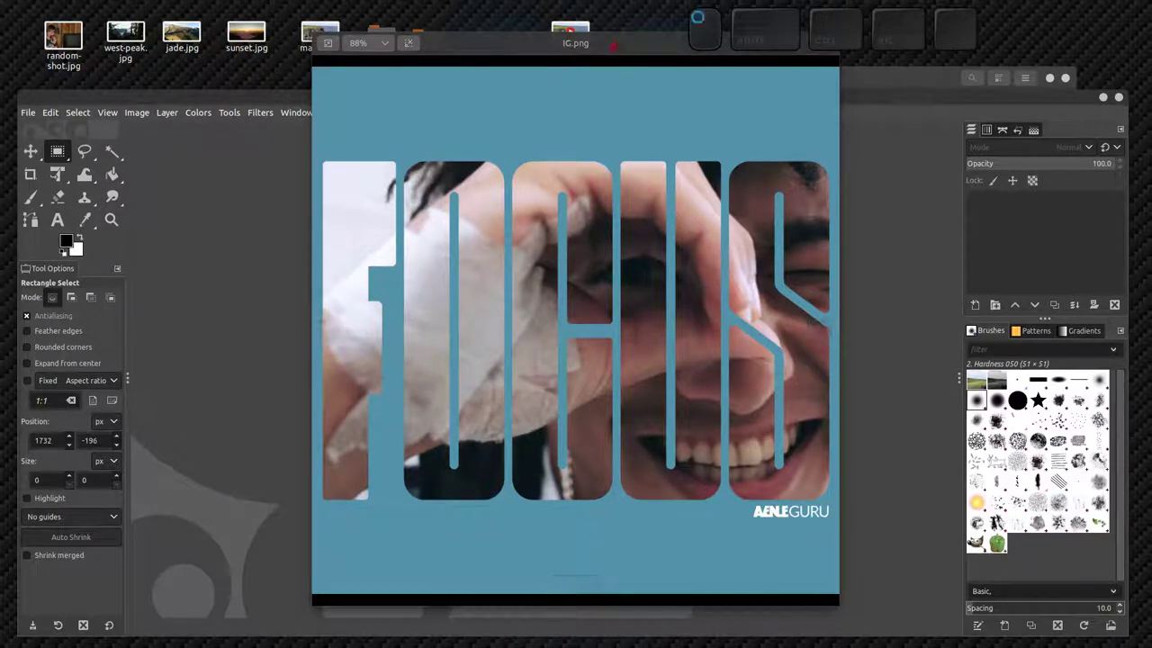
pyautogui.moveTo(576, 43); pyautogui.dragTo(858, 63)
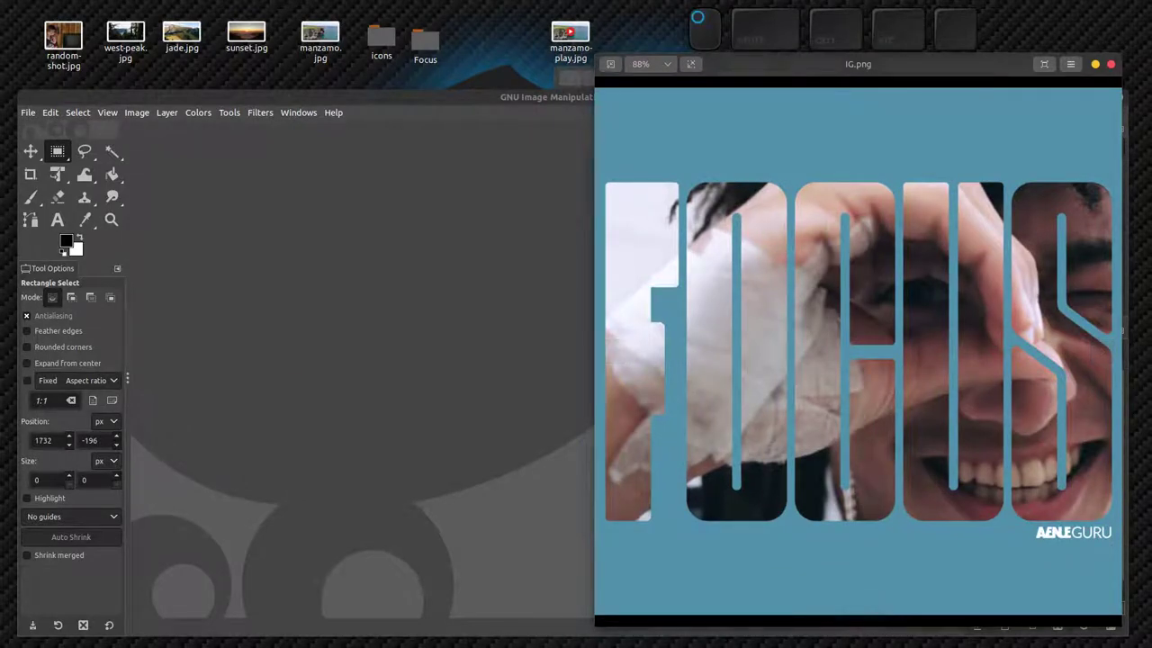
pyautogui.hotkey('alt', 'Tab')
# Nudge the Chromium window right, then minimize it to reveal the empty GIMP window
pyautogui.moveTo(234, 41); pyautogui.dragTo(279, 38)
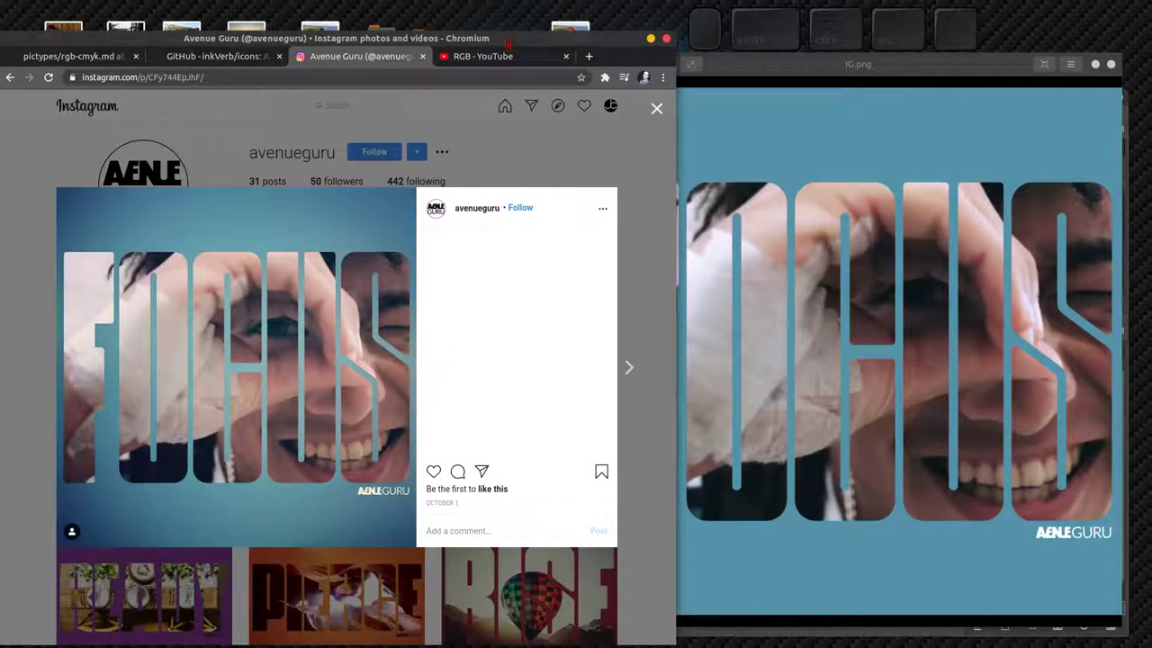
pyautogui.doubleClick(508, 44)
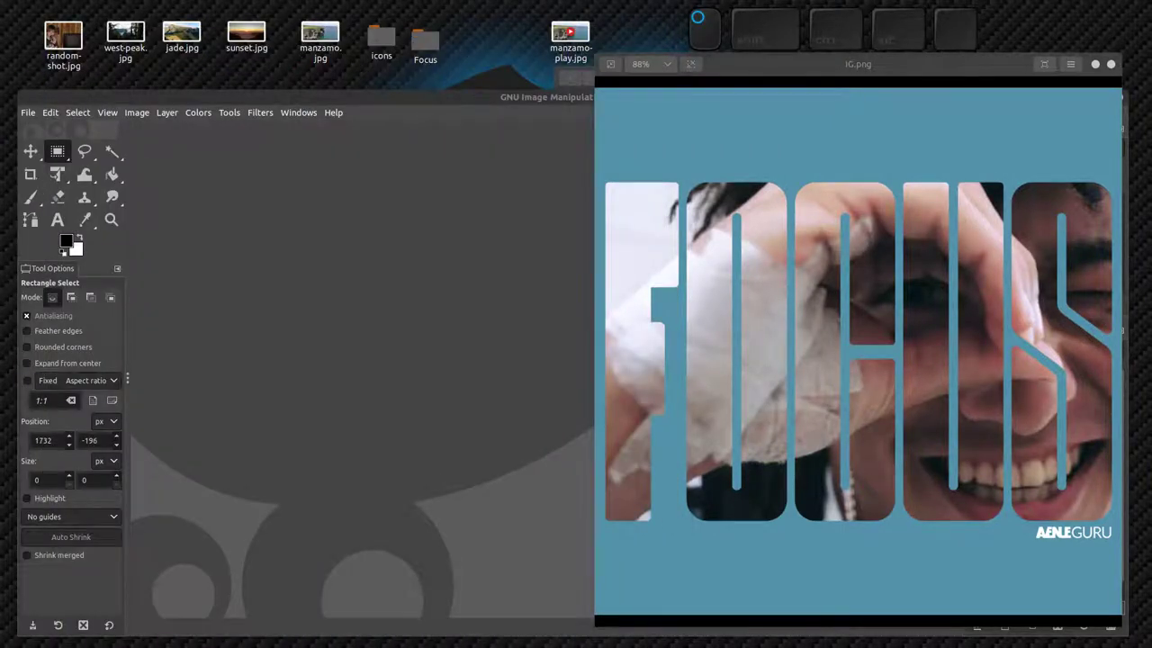
# Close the reference viewer and open 2020-09-25 14.35.06.png from the Focus folder in GIMP
pyautogui.click(1112, 65)
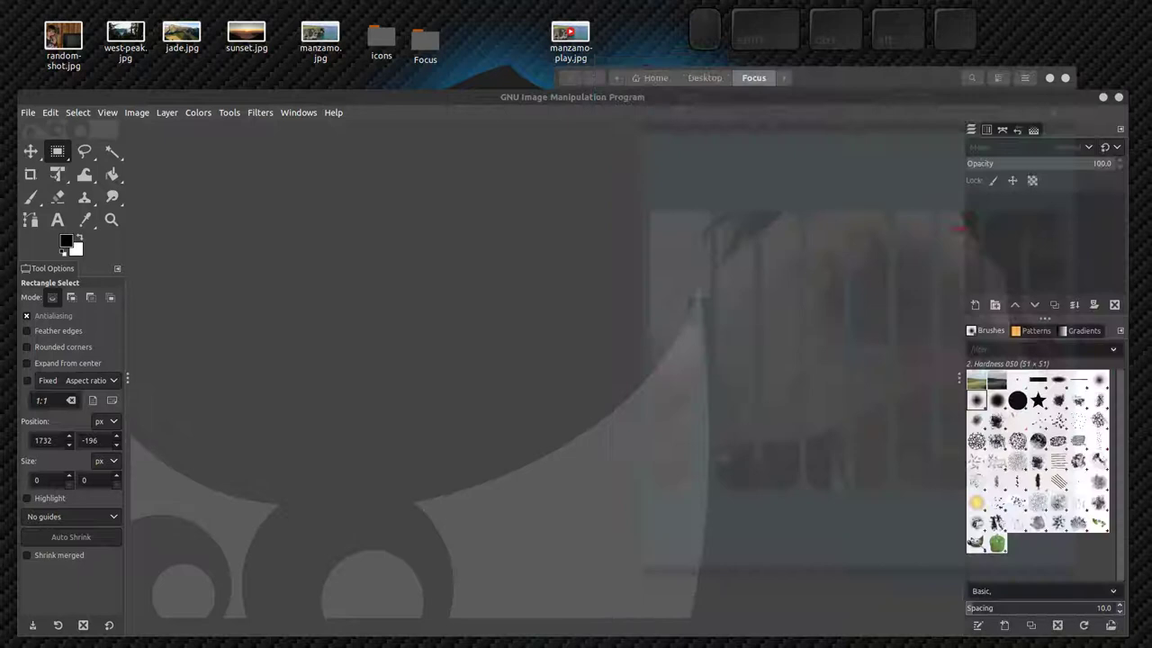
pyautogui.click(914, 79)
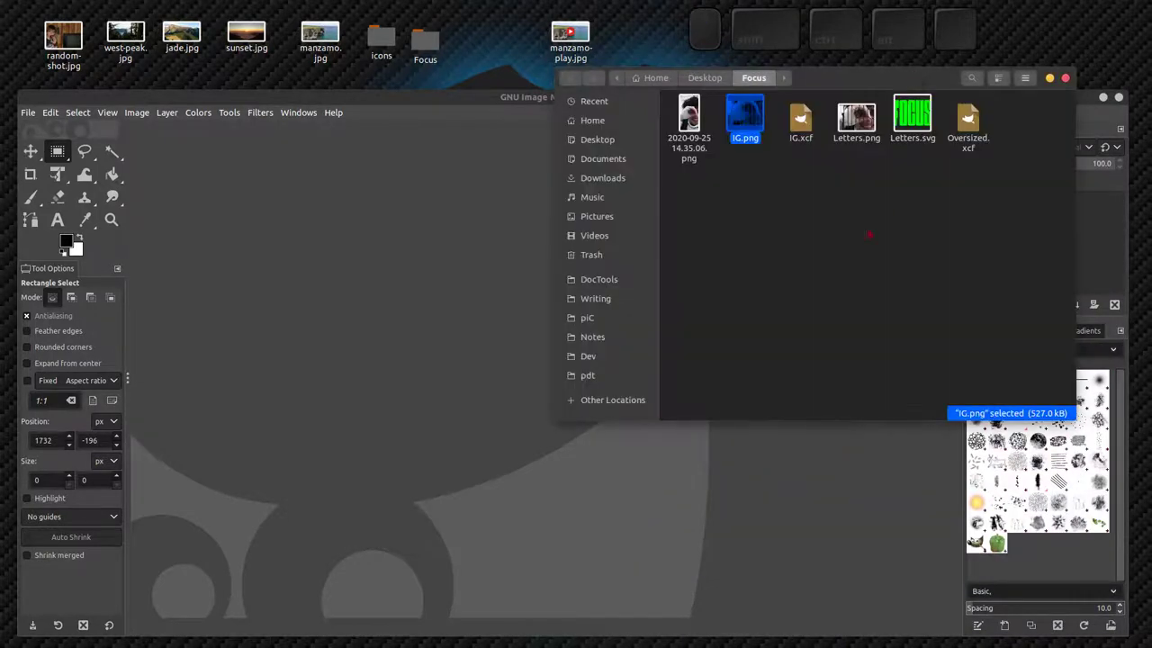
pyautogui.moveTo(688, 126); pyautogui.dragTo(511, 486)
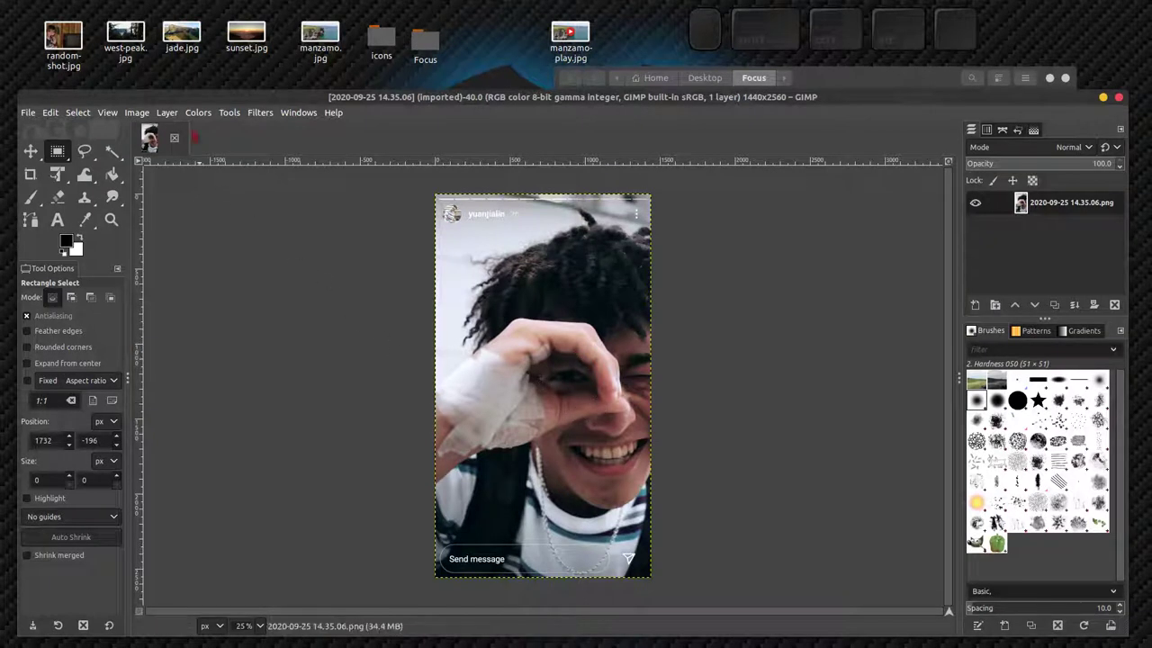
# Try a Levels gamma of 1.96 on the photo, then discard it
pyautogui.click(199, 114)
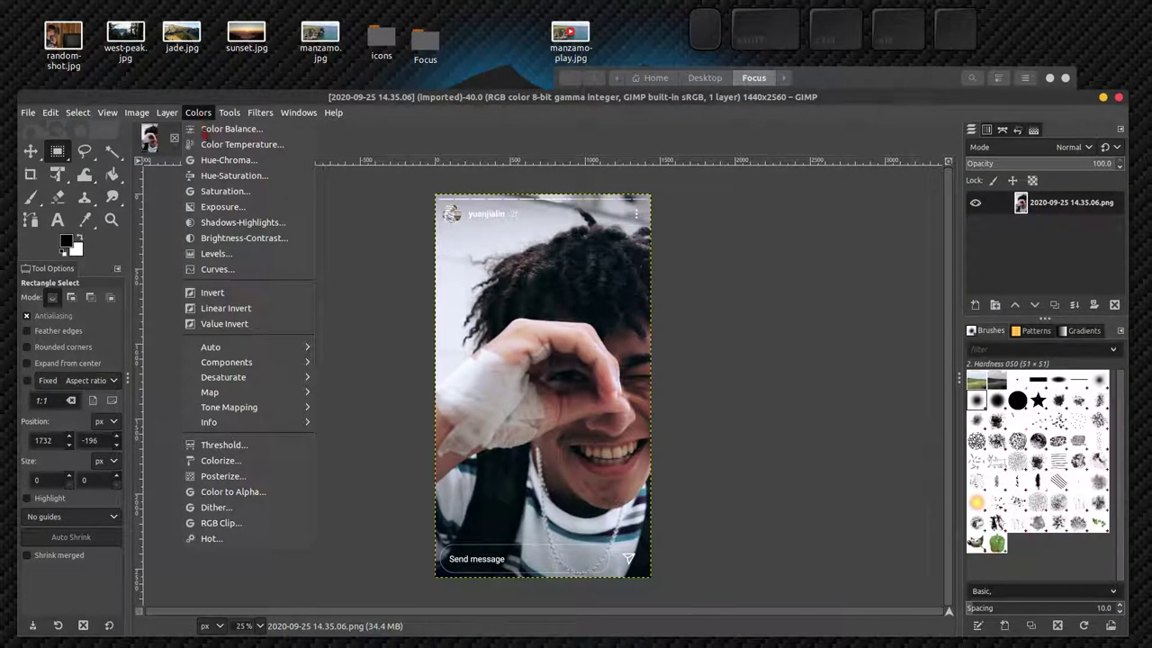
pyautogui.click(239, 257)
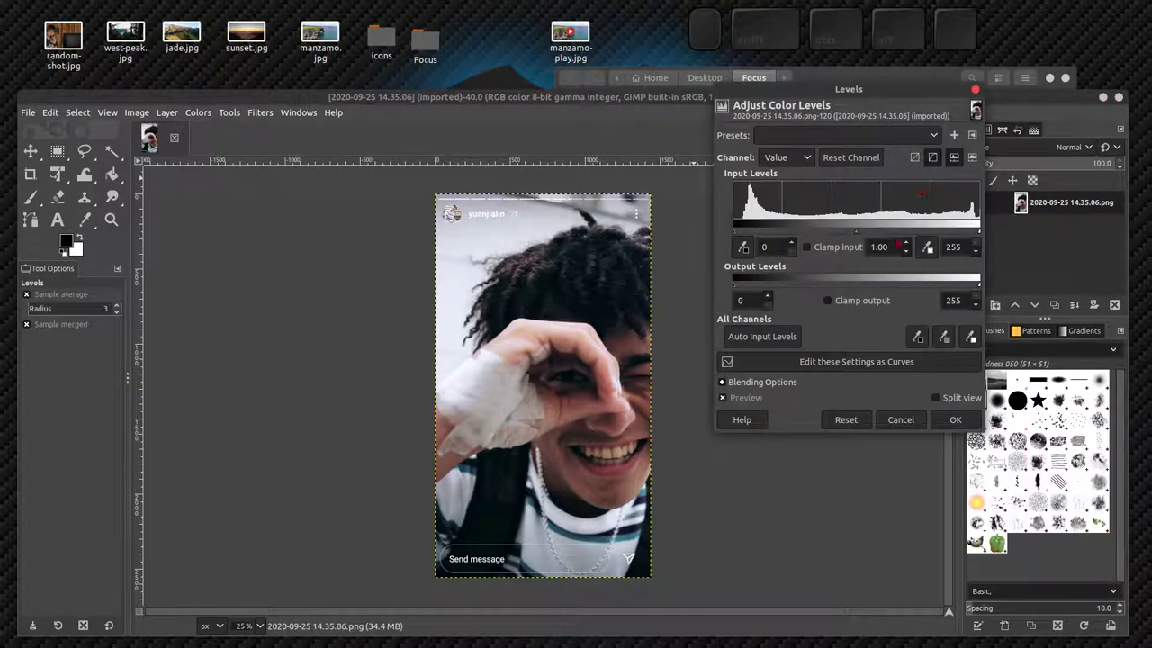
pyautogui.moveTo(857, 232); pyautogui.dragTo(820, 232)
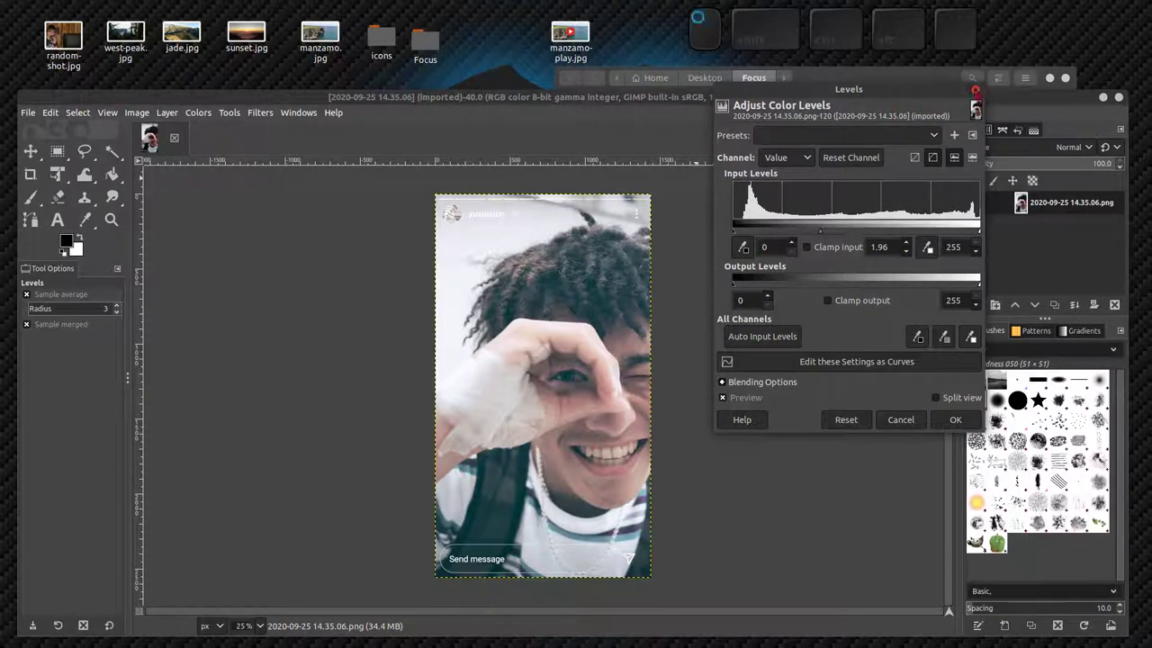
pyautogui.click(975, 90)
# Apply a Curves adjustment raising input 56 to output 93 on the Value curve
pyautogui.click(196, 115)
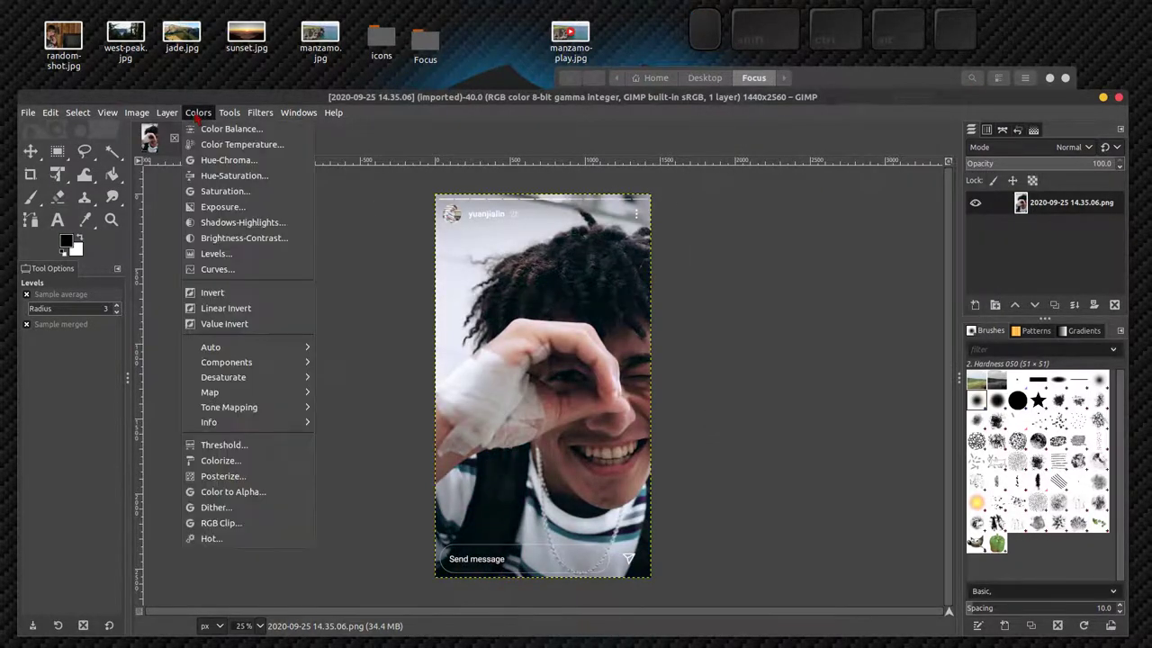
pyautogui.click(242, 274)
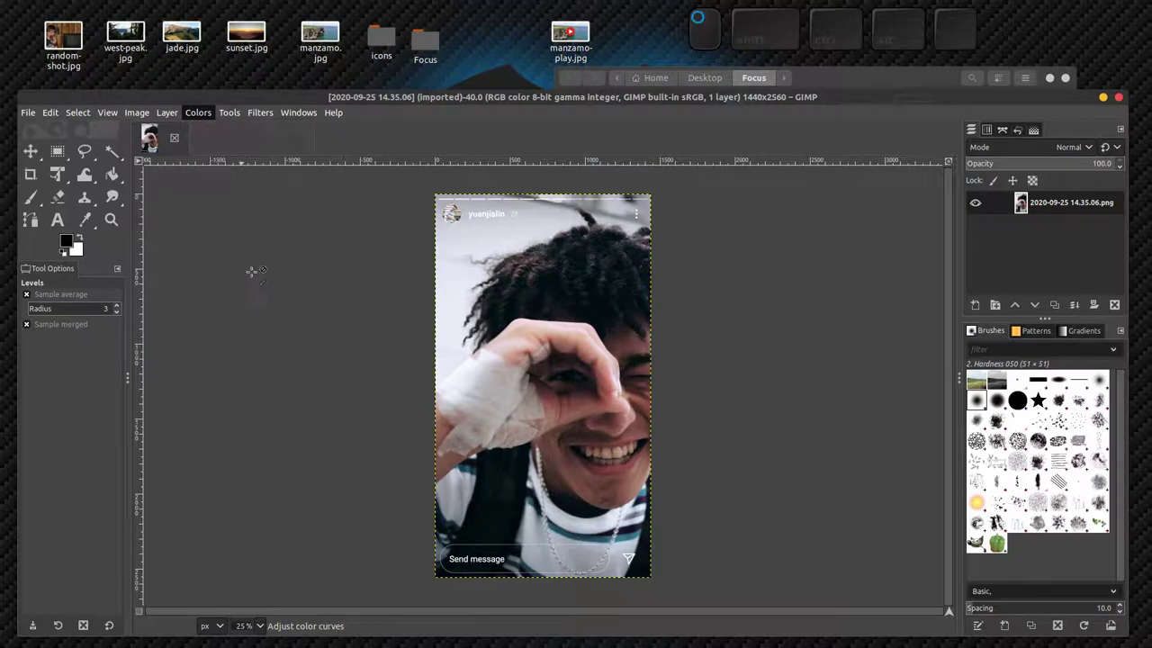
pyautogui.moveTo(692, 158); pyautogui.dragTo(864, 152)
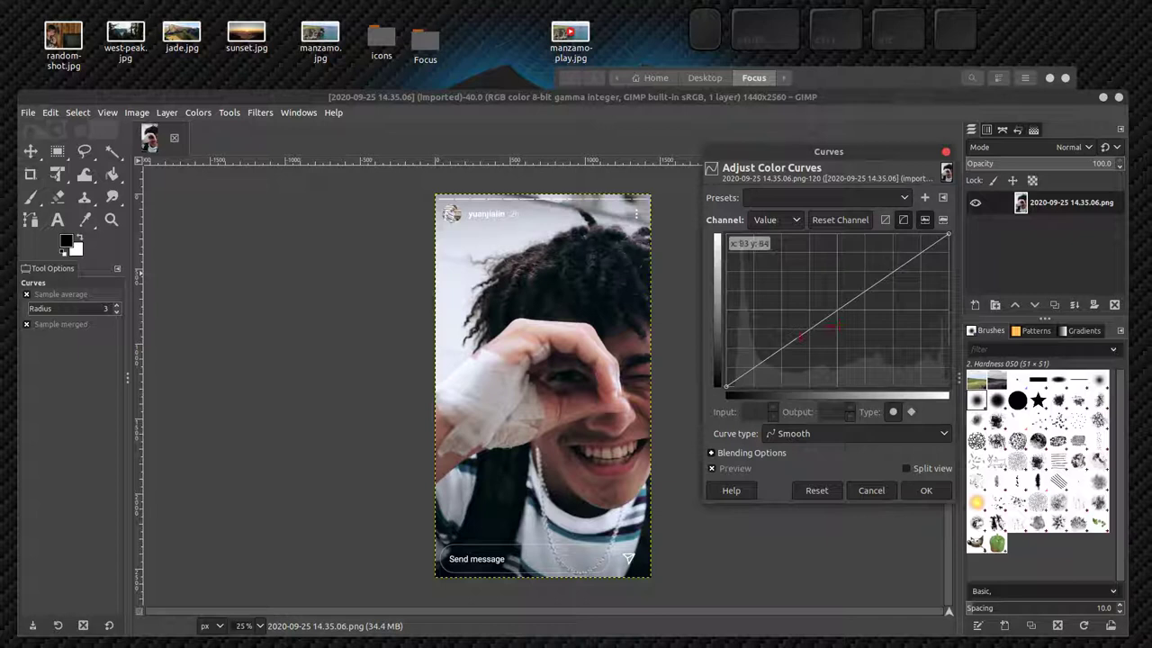
pyautogui.moveTo(807, 337); pyautogui.dragTo(775, 332)
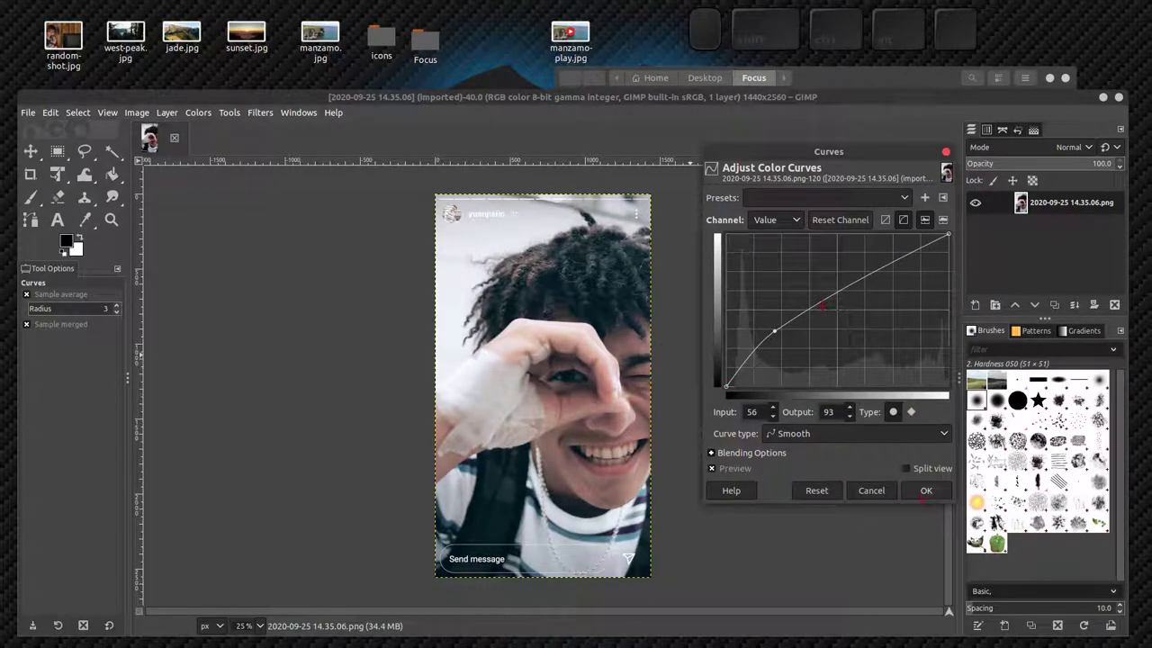
pyautogui.click(926, 491)
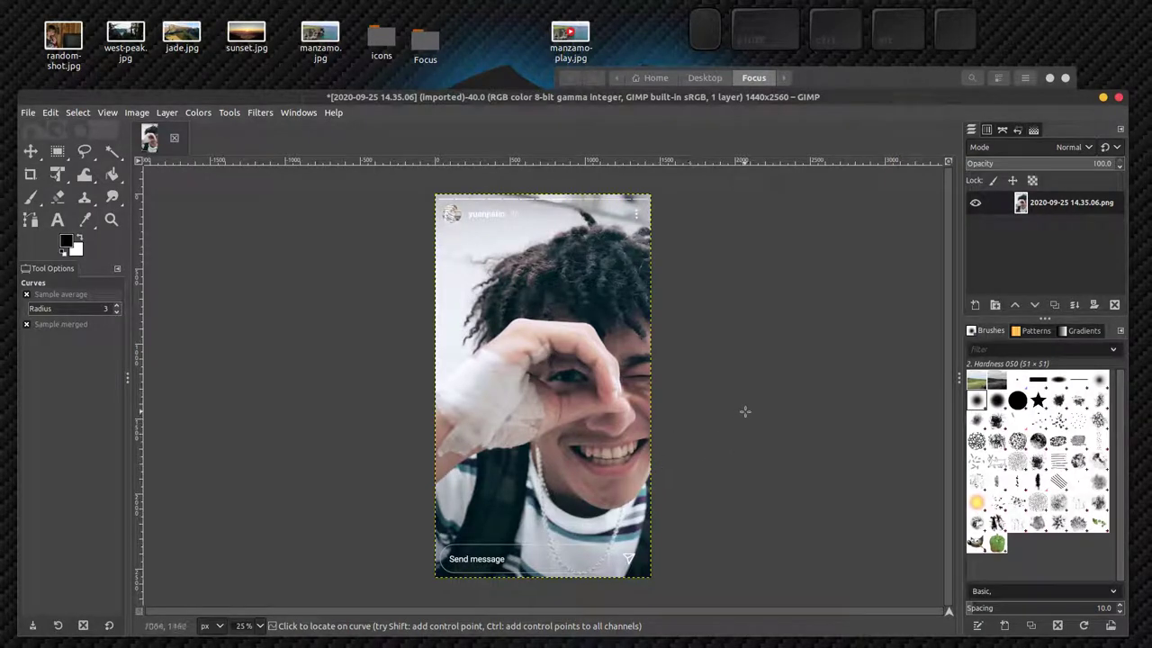
# Select Letters.svg in the Focus folder and drop it onto the GIMP portrait
pyautogui.click(850, 78)
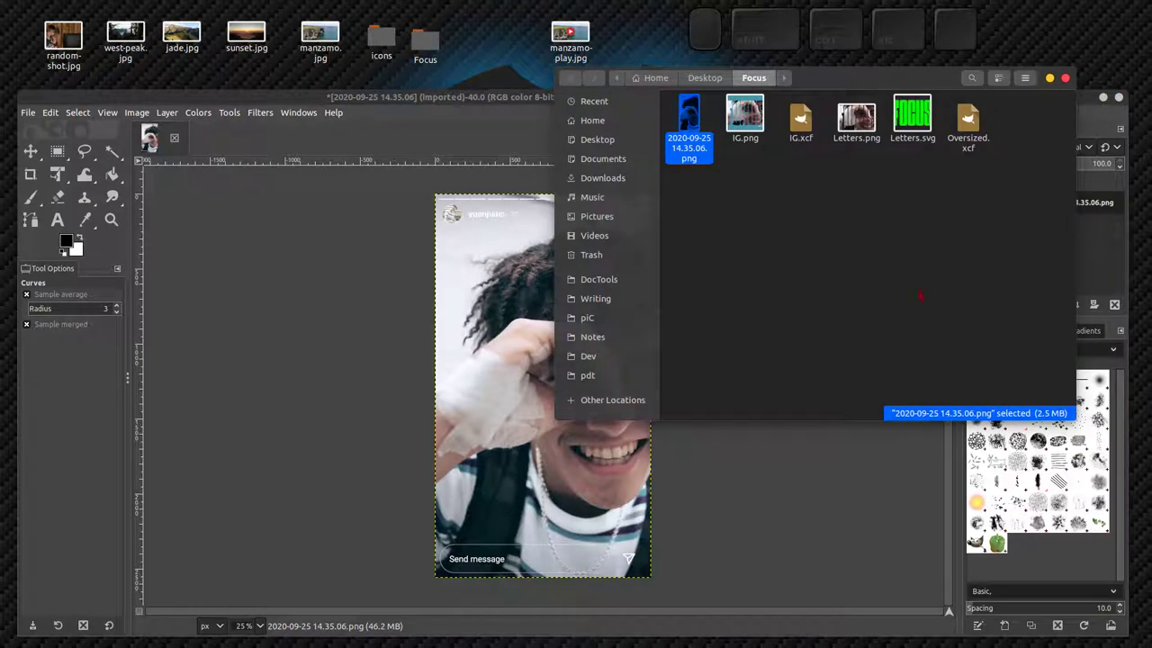
pyautogui.click(920, 297)
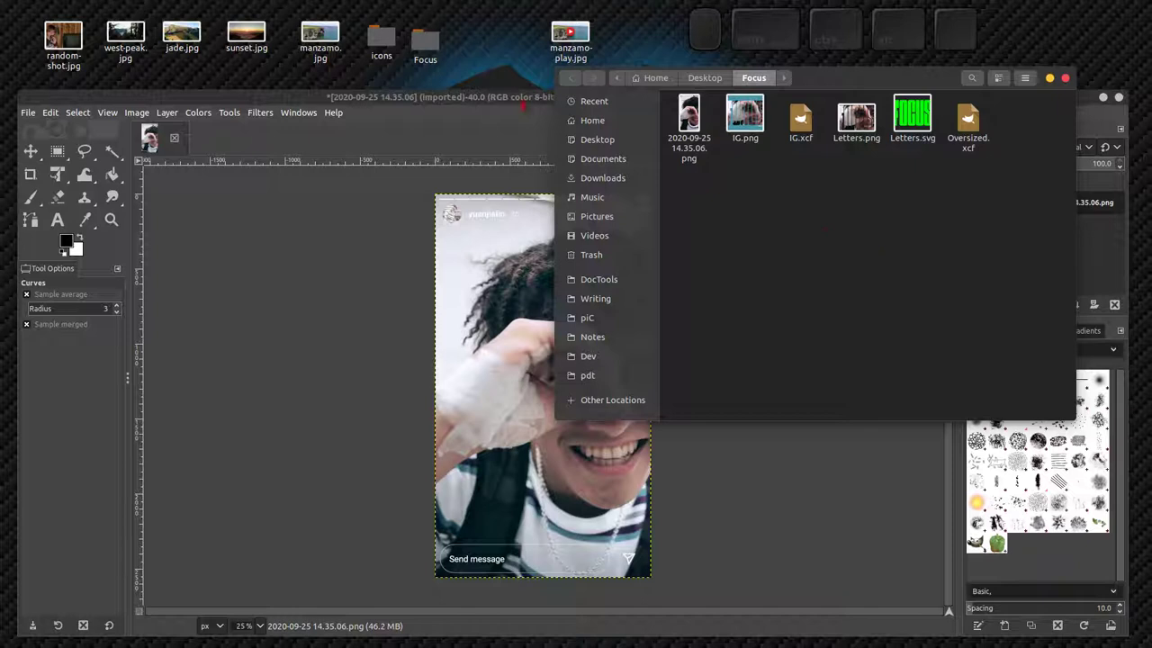
pyautogui.click(913, 126)
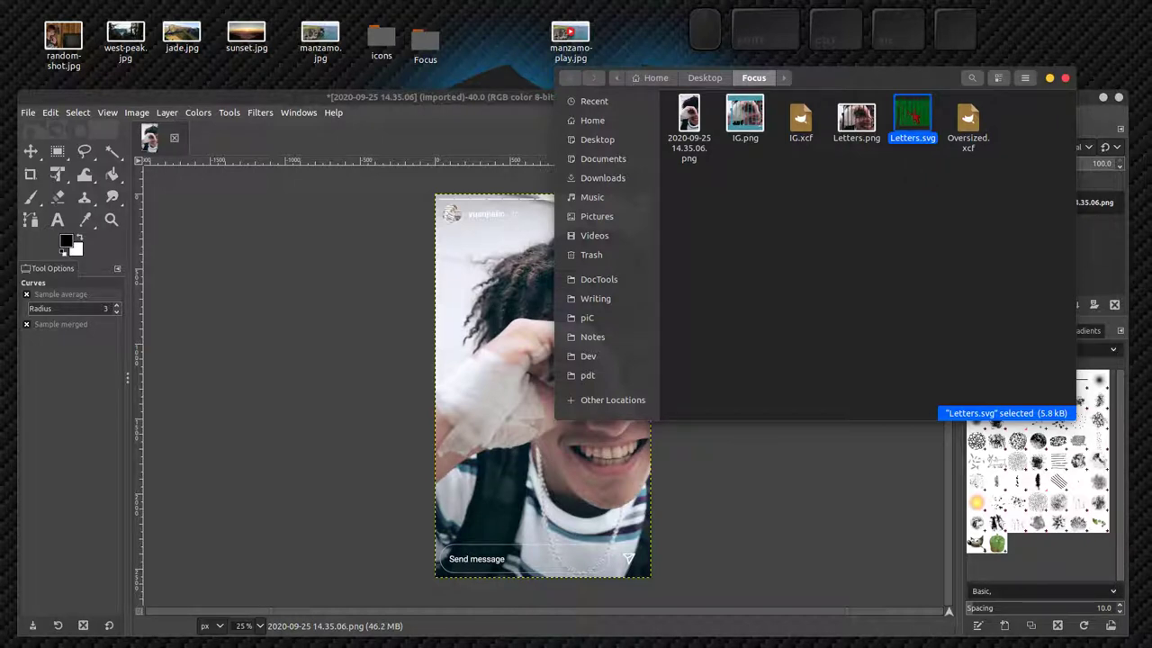
pyautogui.moveTo(912, 115); pyautogui.dragTo(498, 385)
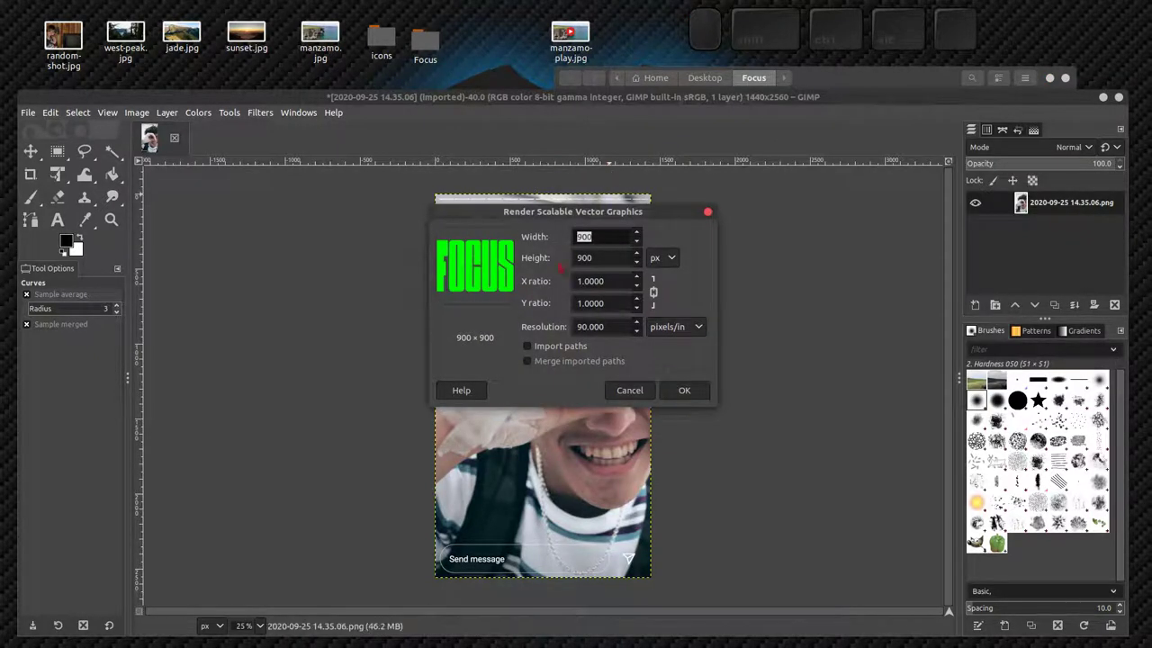
# Render Letters.svg at 1400 px width, importing it as a 1400×1400 layer
pyautogui.click(870, 82)
pyautogui.moveTo(911, 126); pyautogui.dragTo(911, 127)
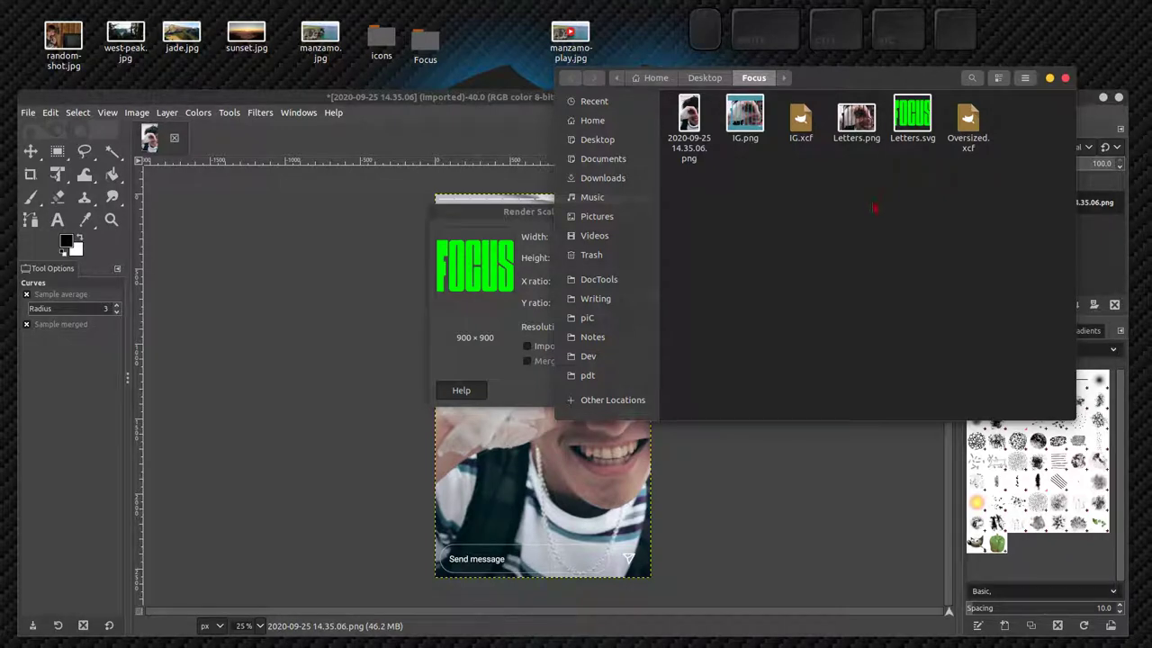
pyautogui.click(492, 220)
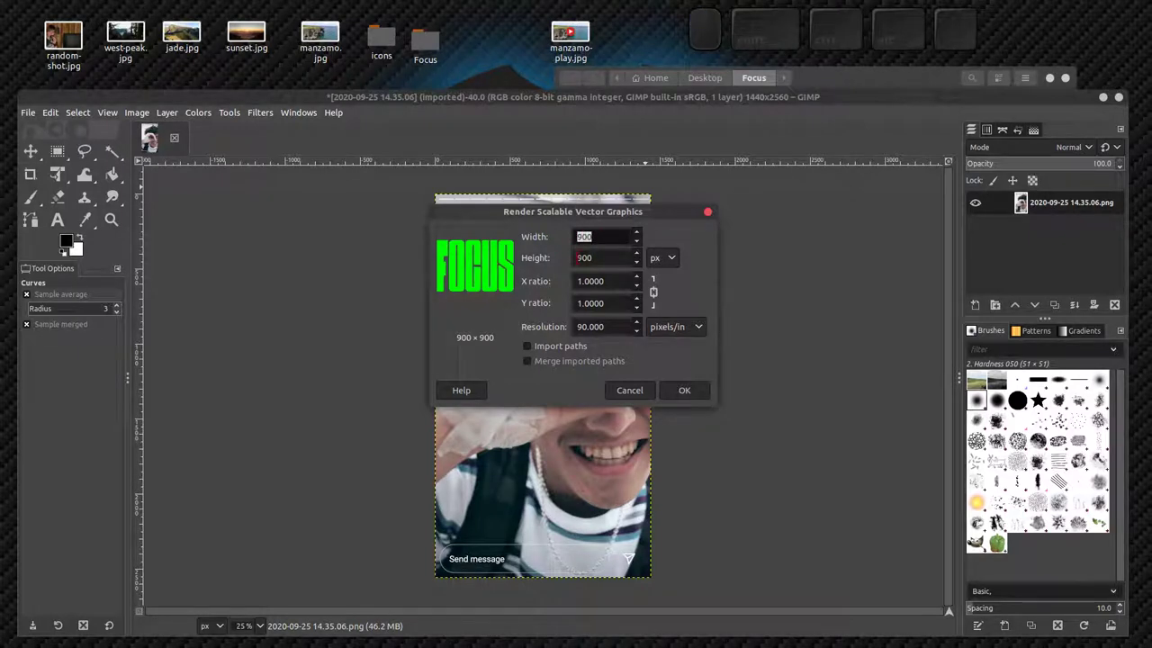
pyautogui.write('1400')
pyautogui.click(612, 256)
pyautogui.click(681, 389)
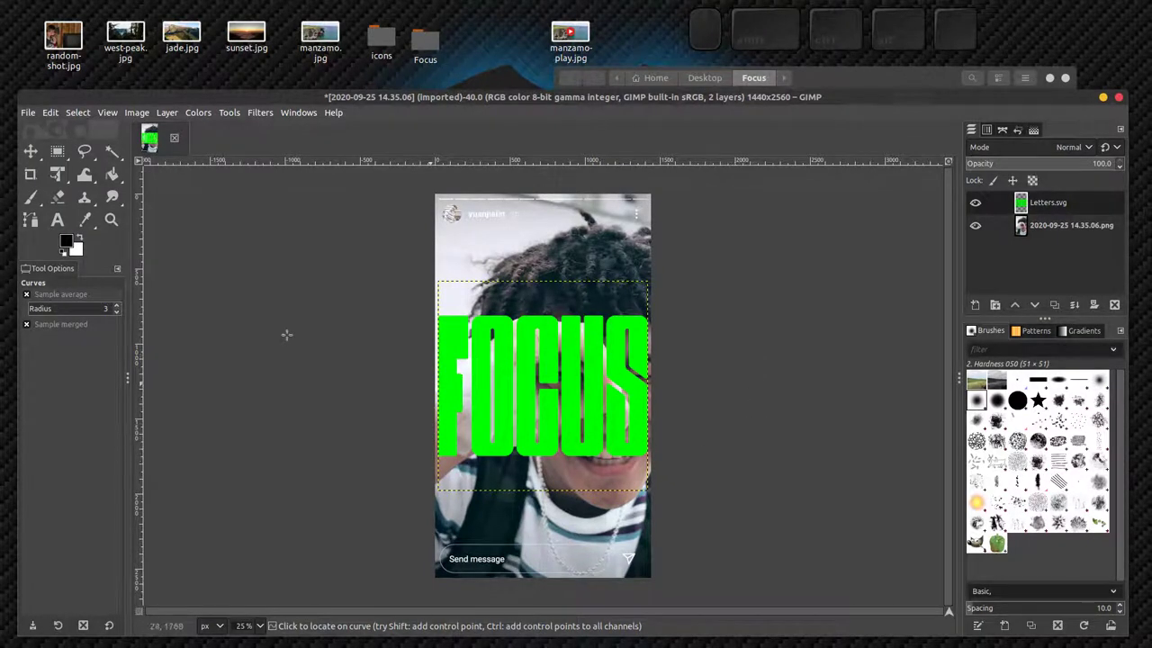
# With the Move tool, drag the FOCUS letters lower over the face
pyautogui.click(30, 153)
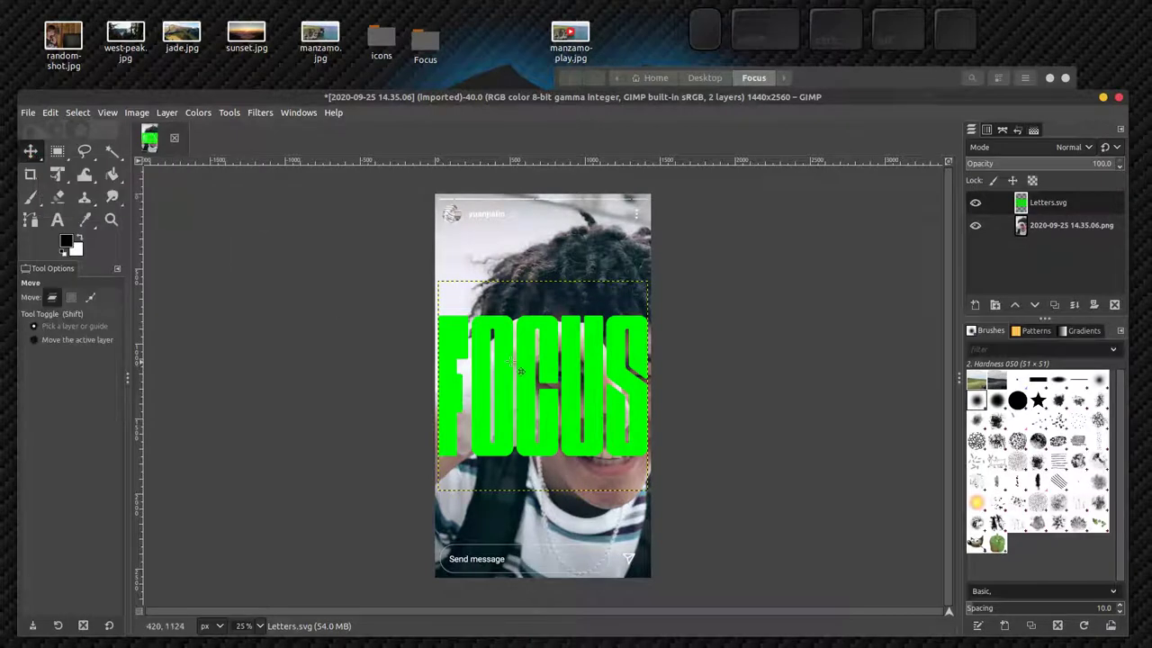
pyautogui.moveTo(557, 364); pyautogui.dragTo(564, 430)
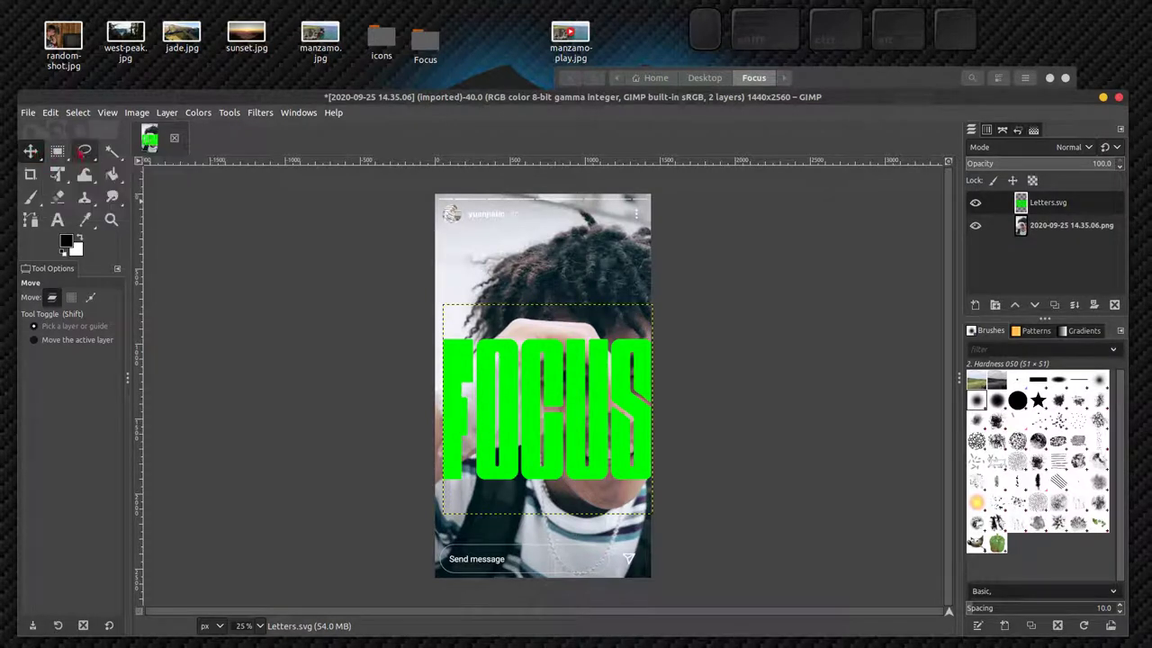
pyautogui.click(36, 165)
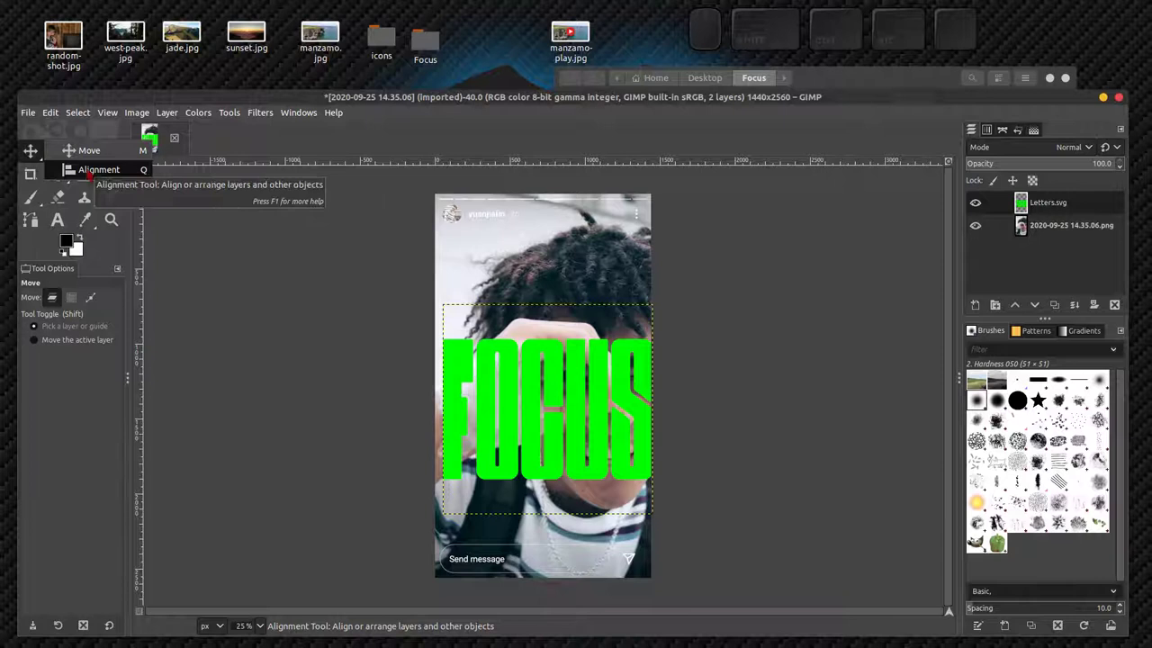
# Align the FOCUS layer to the image's horizontal centre, undoing a trial vertical centring
pyautogui.press('q')
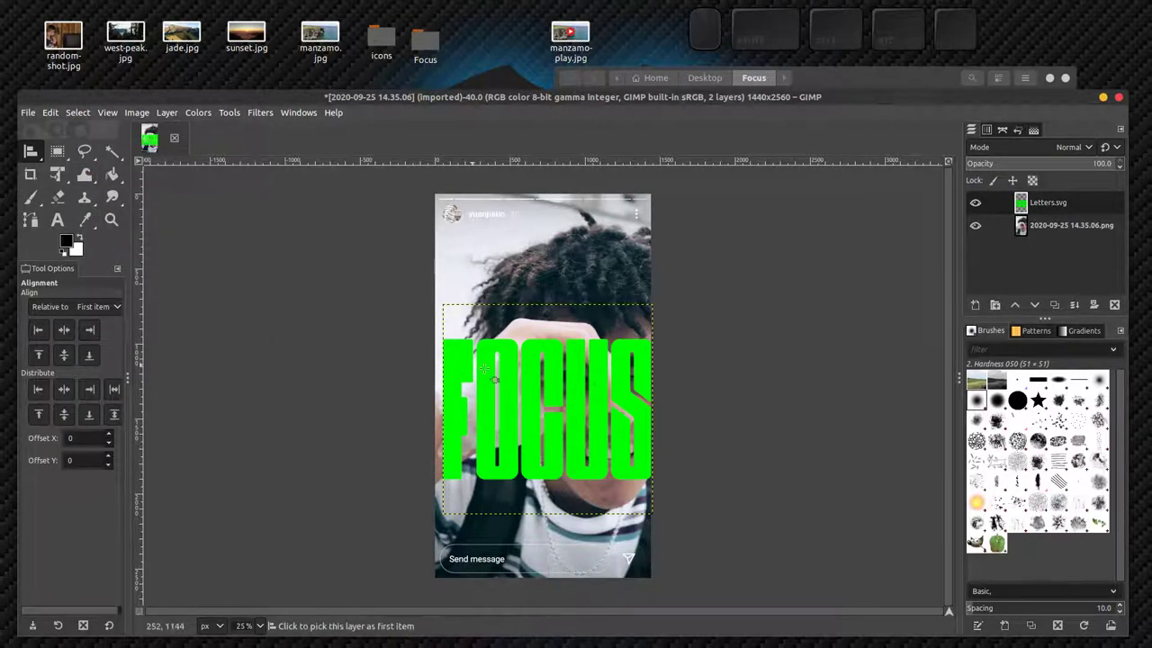
pyautogui.click(517, 385)
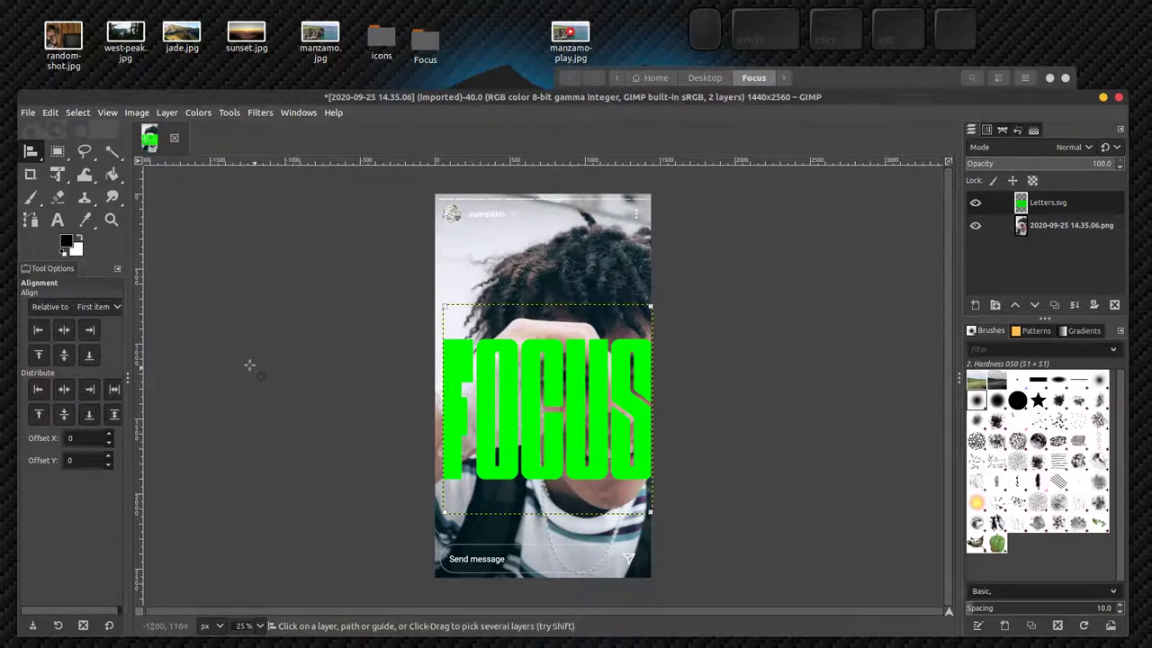
pyautogui.click(94, 310)
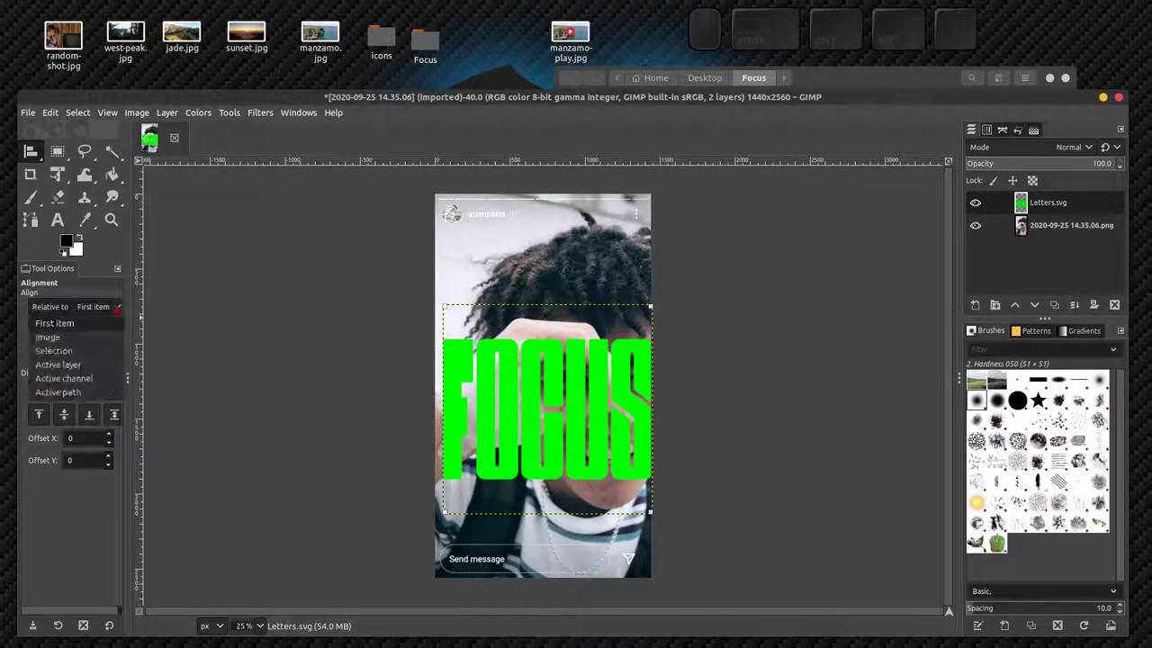
pyautogui.click(93, 340)
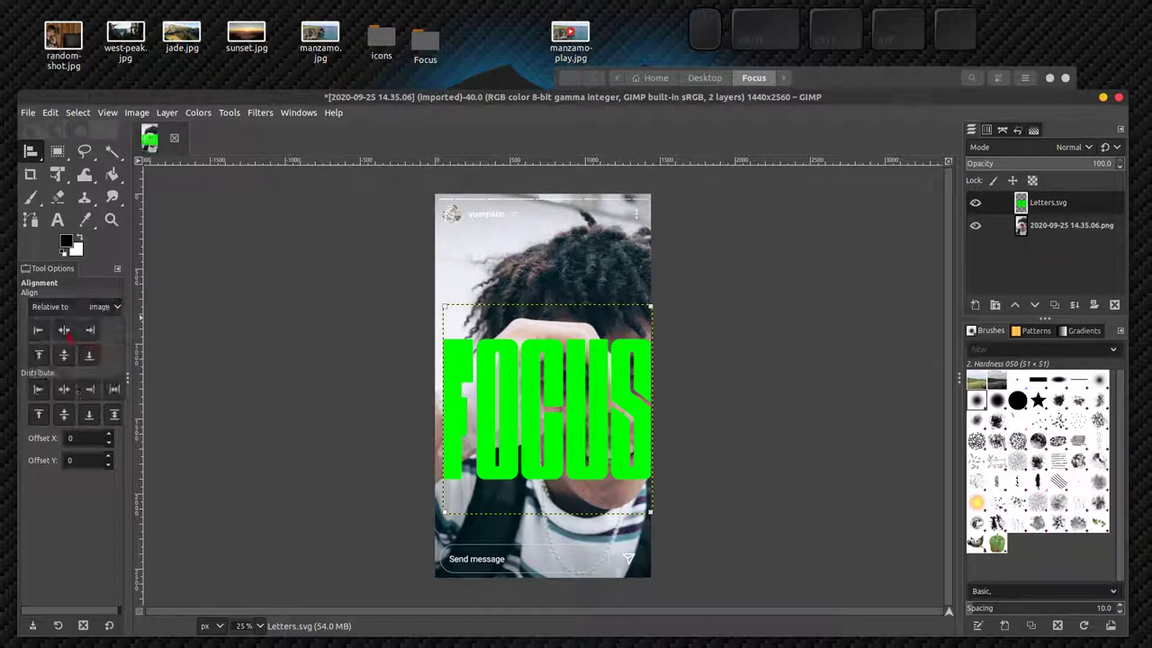
pyautogui.click(65, 330)
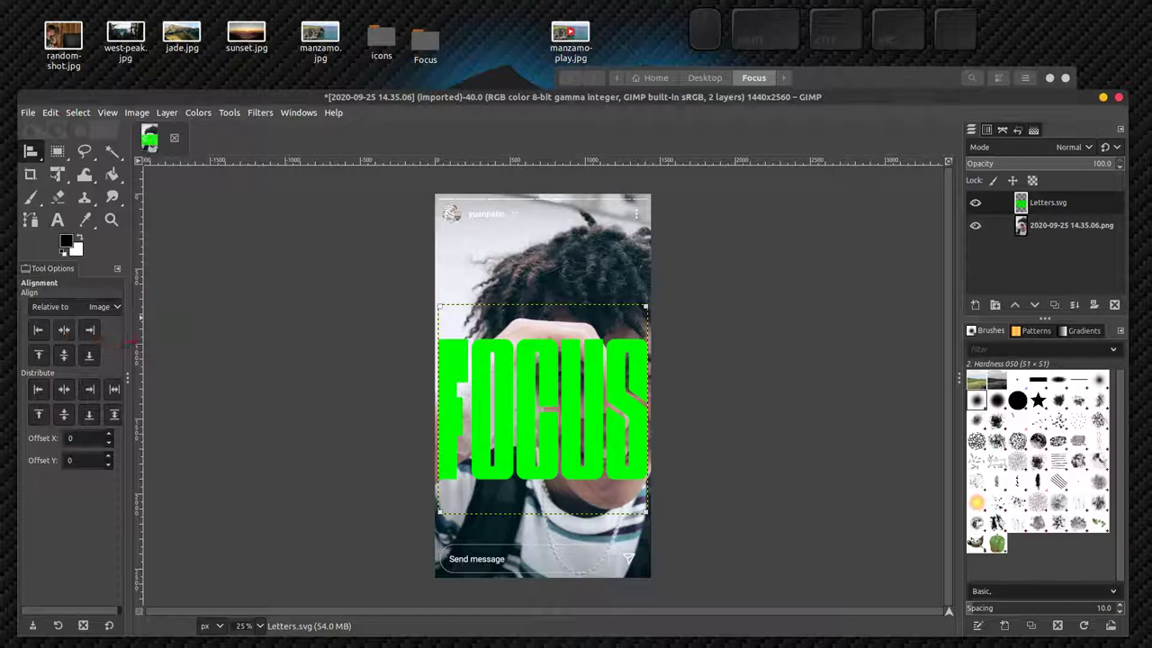
pyautogui.click(64, 355)
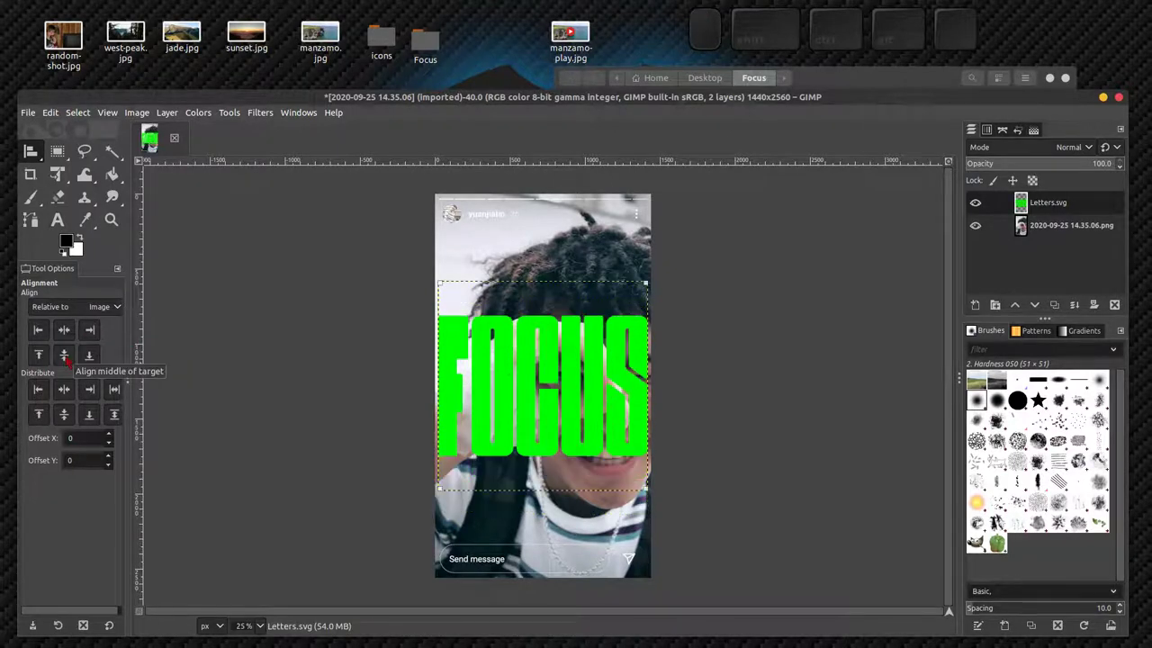
pyautogui.hotkey('ctrl', 'z')
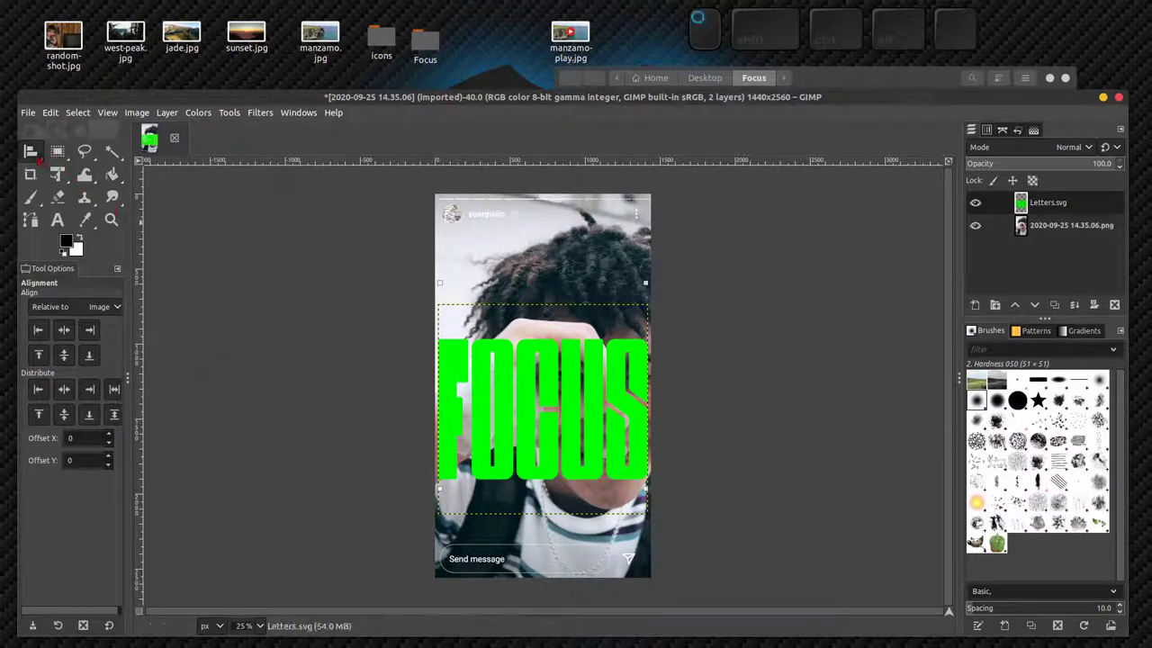
pyautogui.click(32, 153)
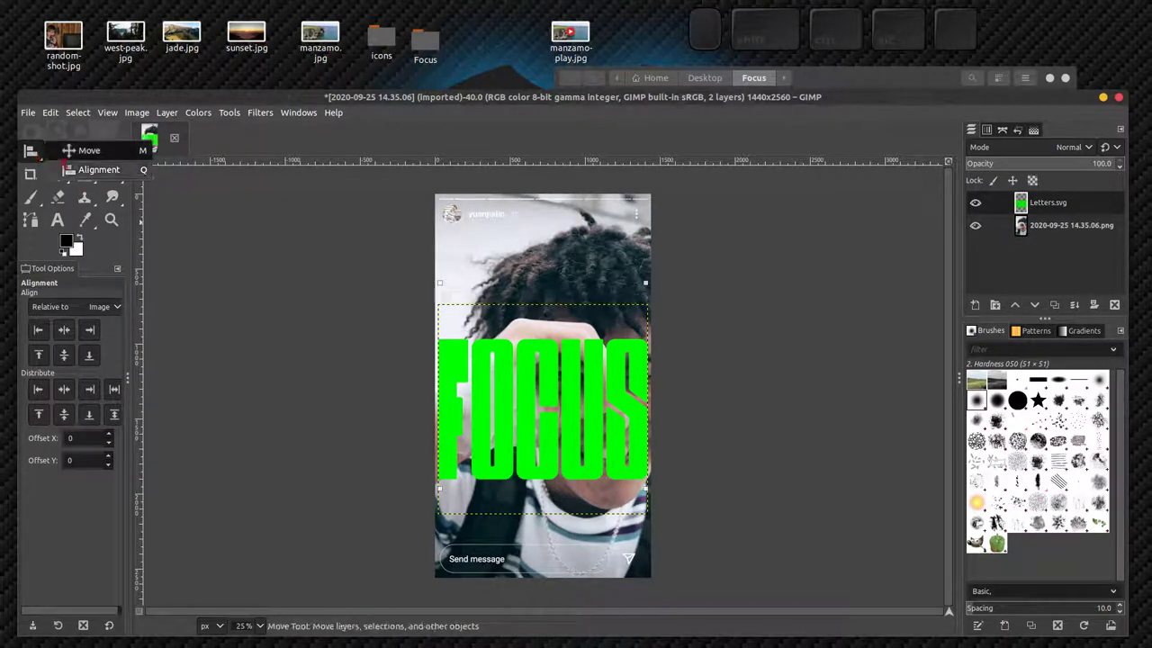
# Back in the Move tool, drag the Letters.svg layer below the photo layer
pyautogui.click(87, 150)
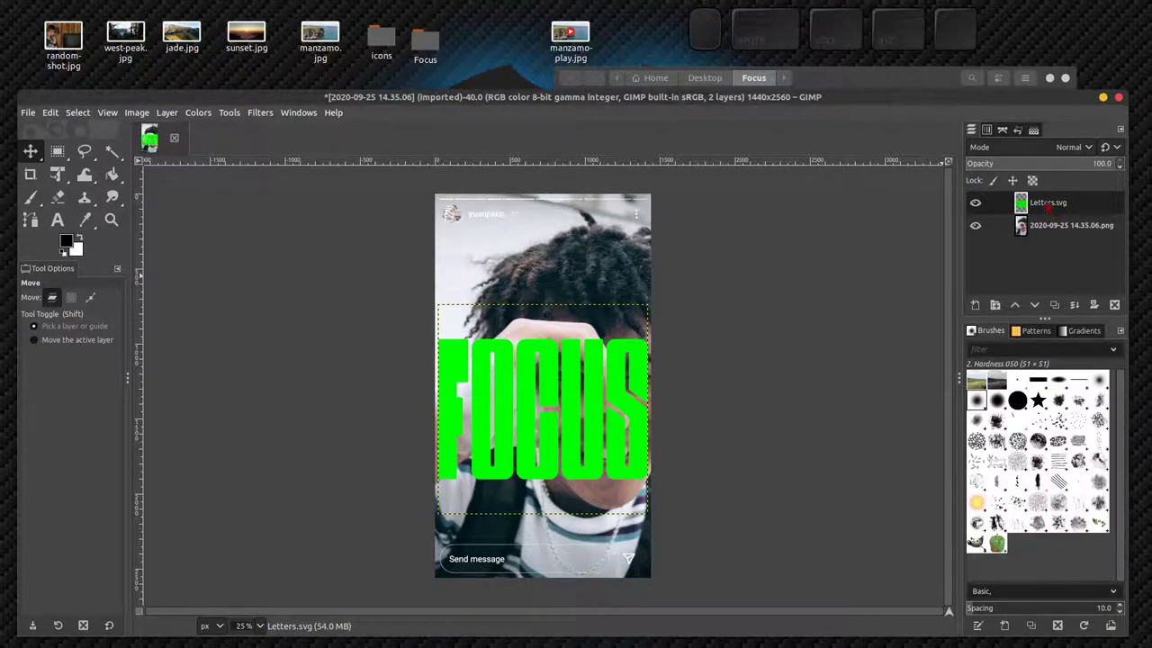
pyautogui.moveTo(1046, 206); pyautogui.dragTo(1048, 238)
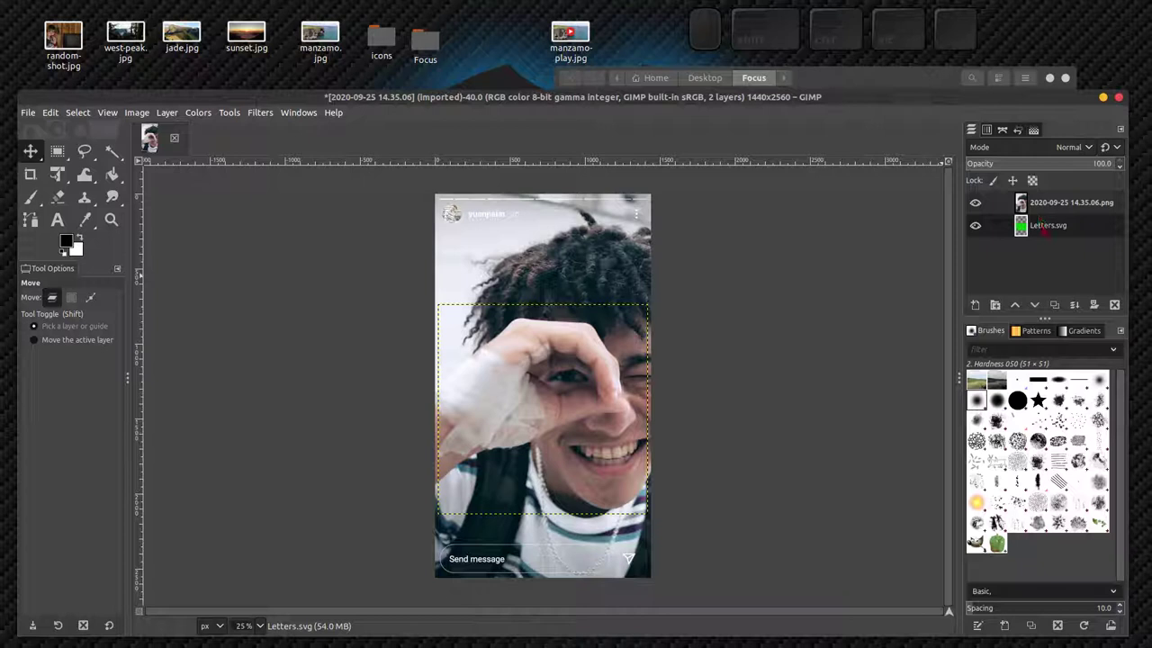
# Add a new empty layer named Layer above the photo layer
pyautogui.click(1042, 203)
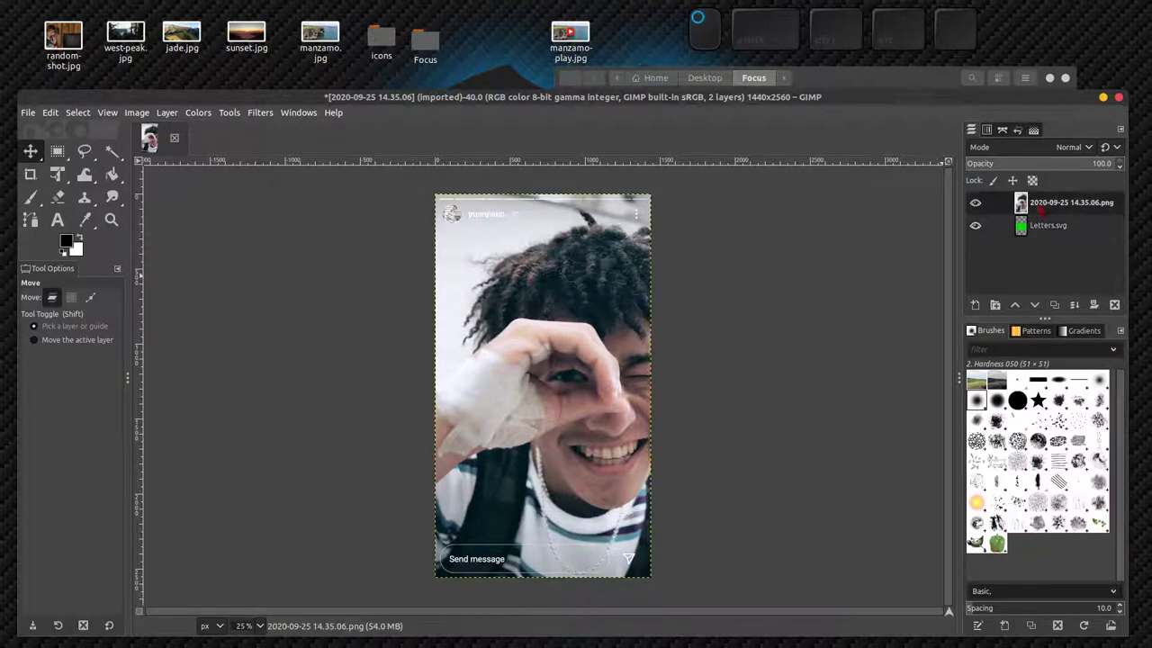
pyautogui.click(974, 305)
pyautogui.click(1119, 467)
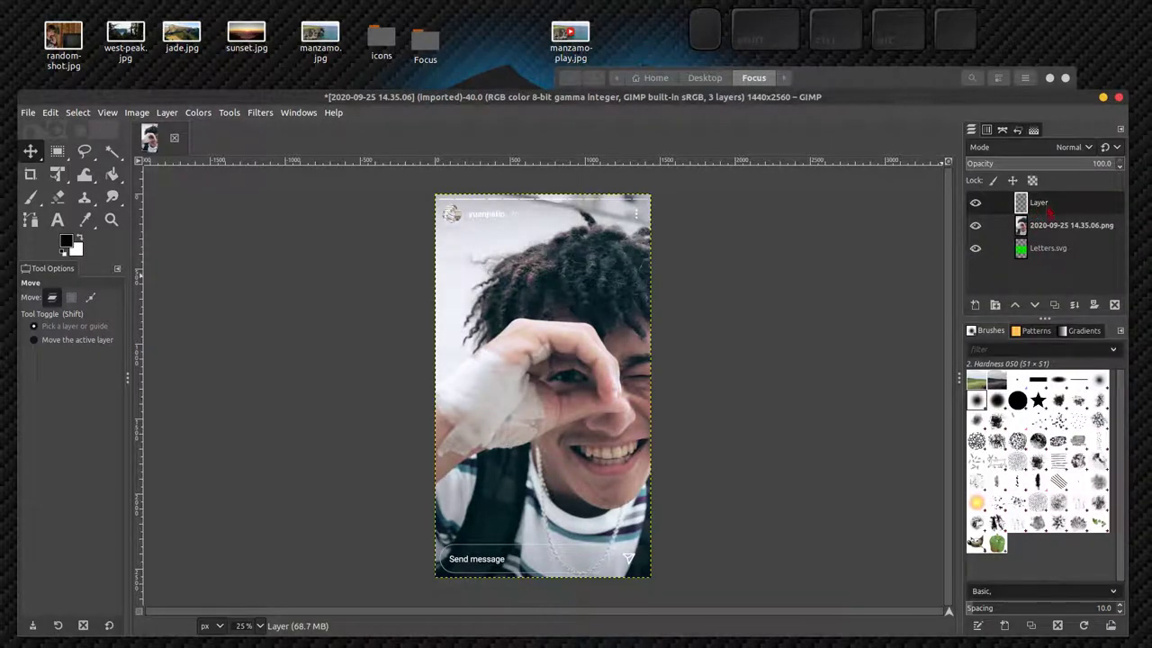
# Toggle the photo layer's visibility to check the letters, then make Letters.svg the active layer
pyautogui.rightClick(1043, 254)
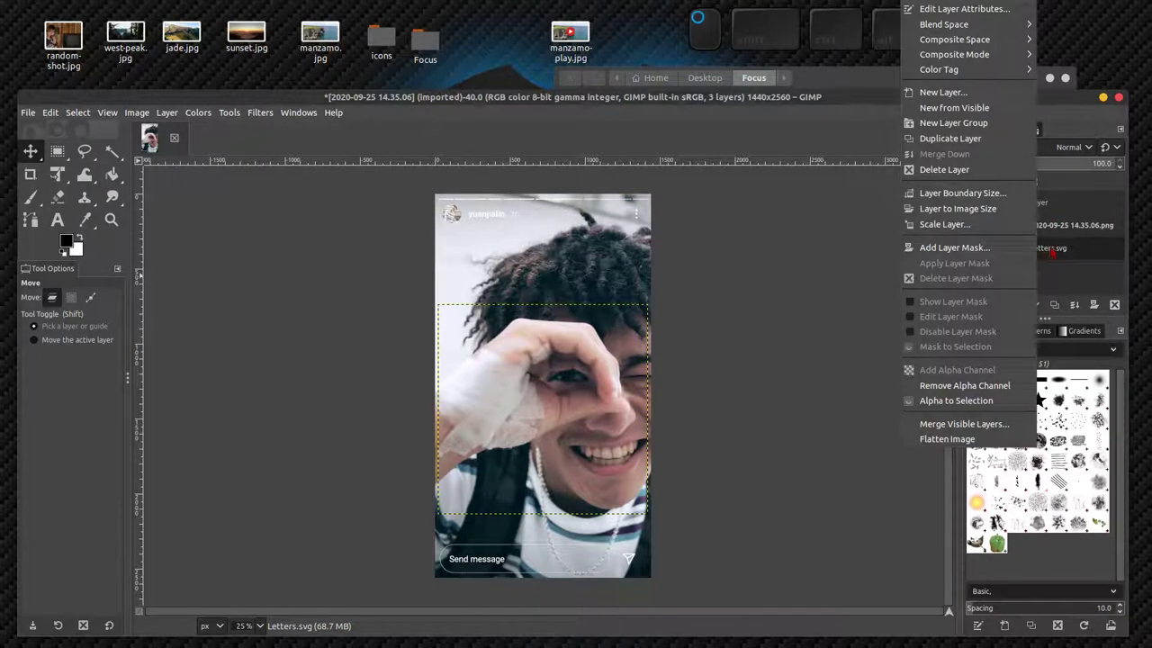
pyautogui.click(1050, 254)
pyautogui.click(975, 226)
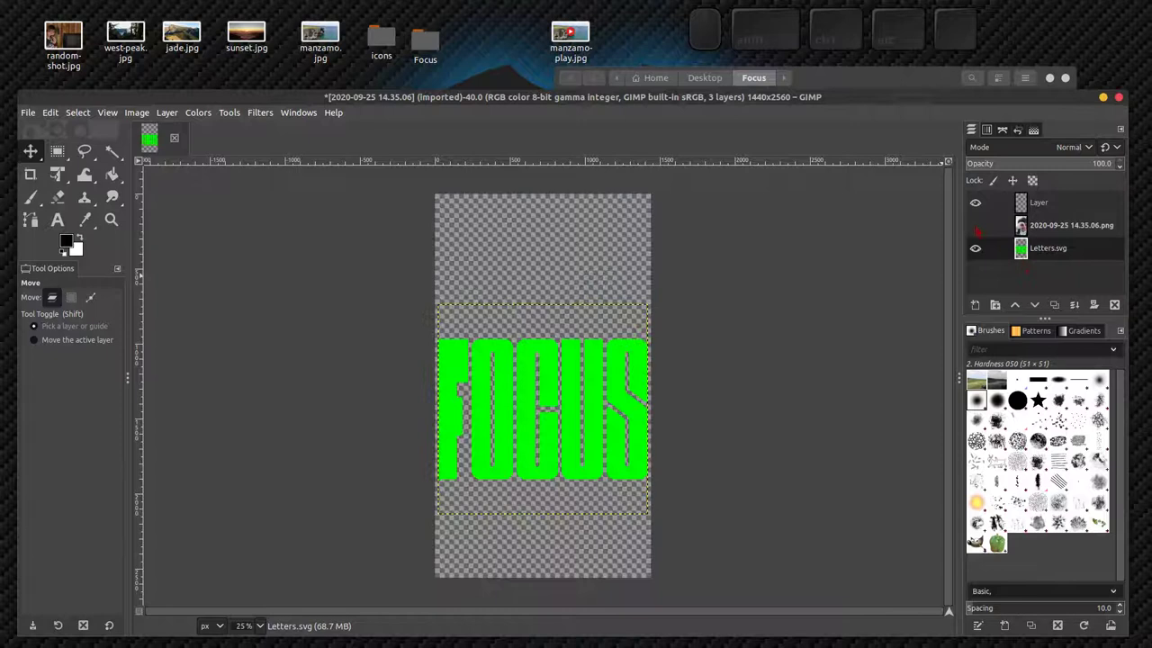
pyautogui.click(976, 226)
pyautogui.click(1053, 225)
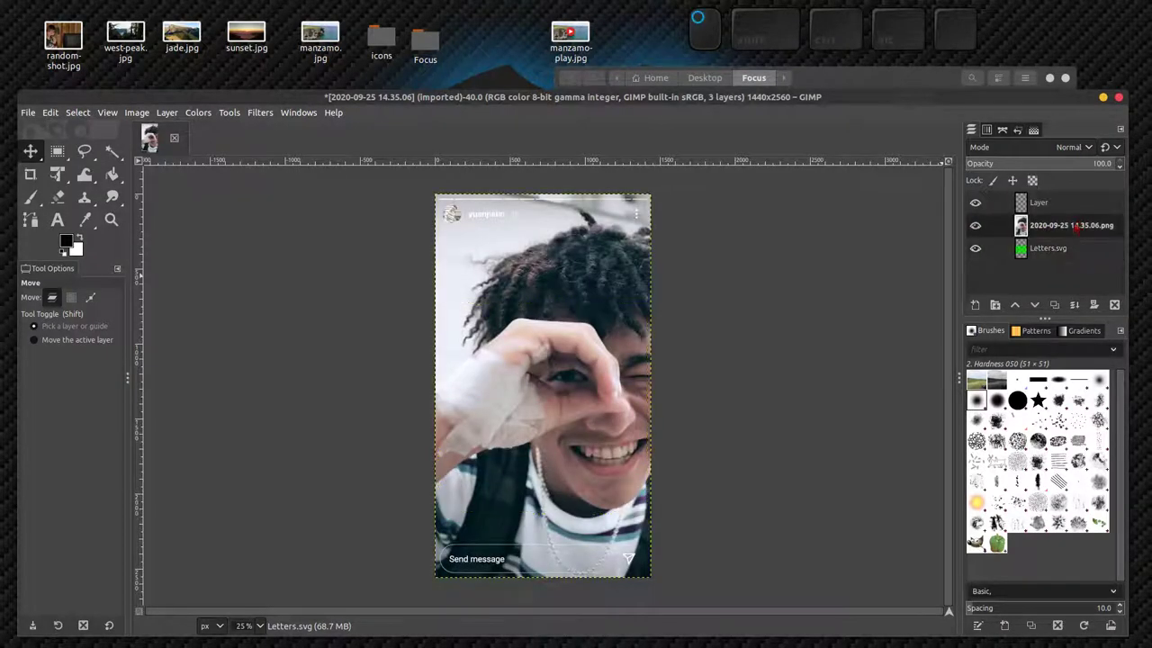
pyautogui.click(1045, 252)
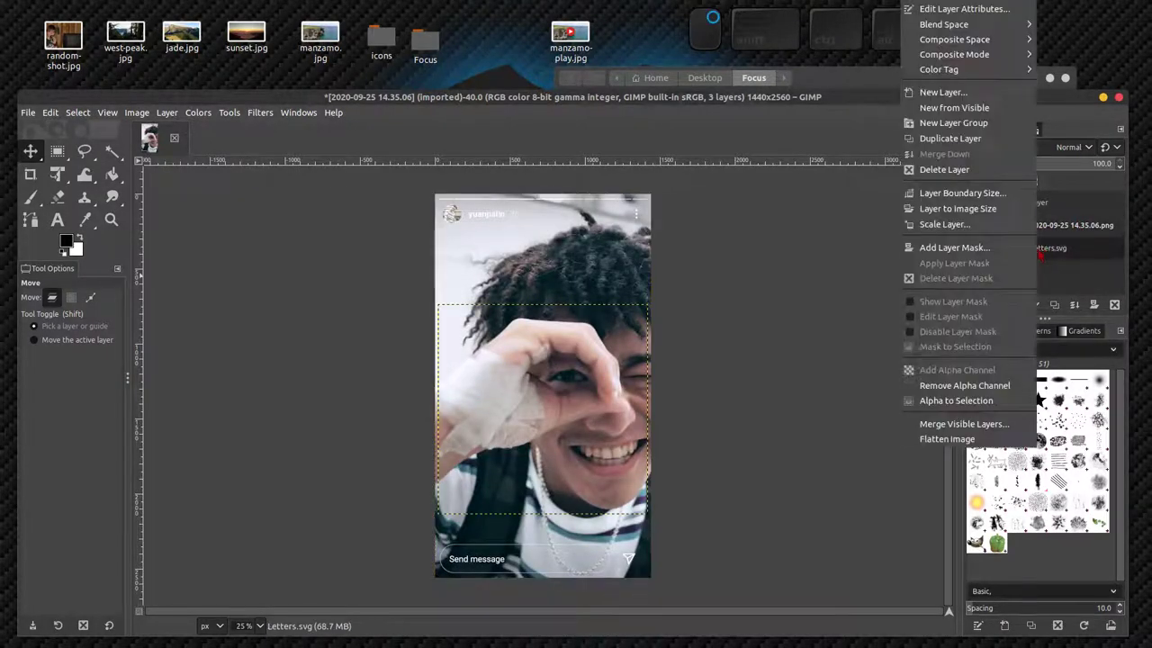
pyautogui.rightClick(1060, 252)
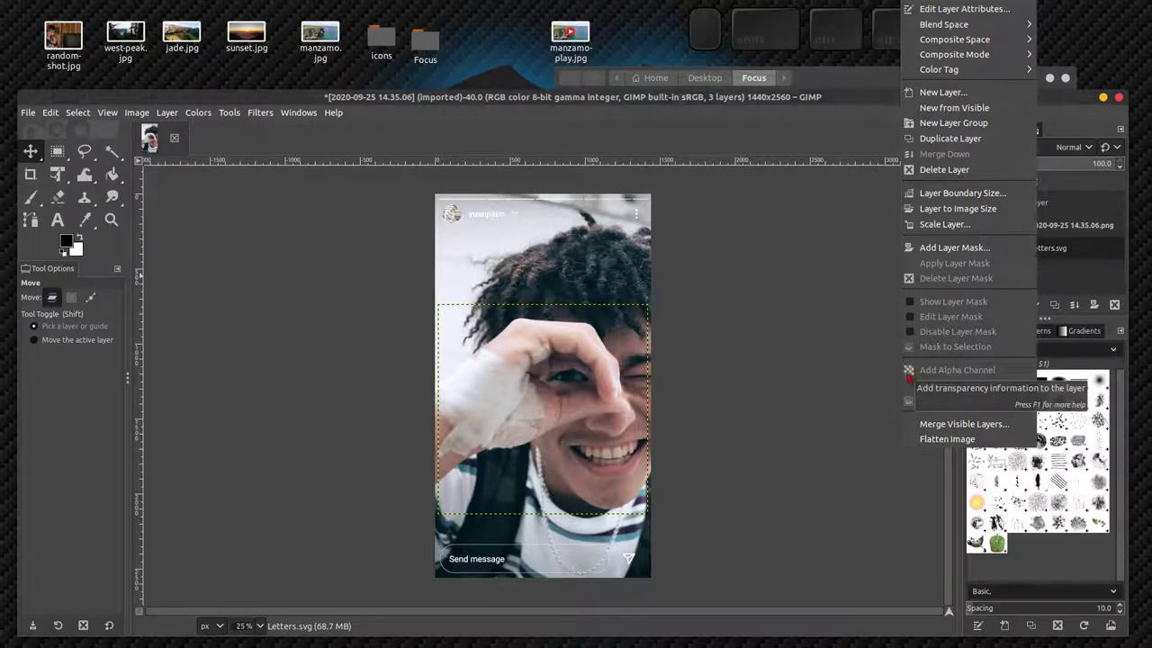
pyautogui.click(1036, 216)
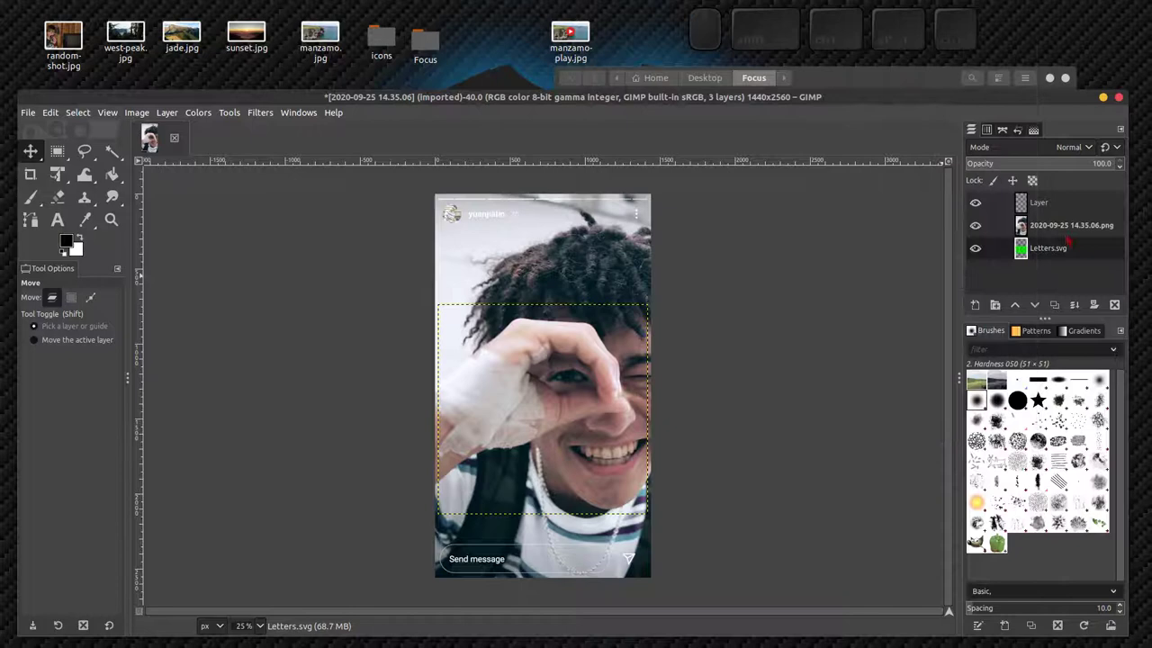
pyautogui.click(975, 225)
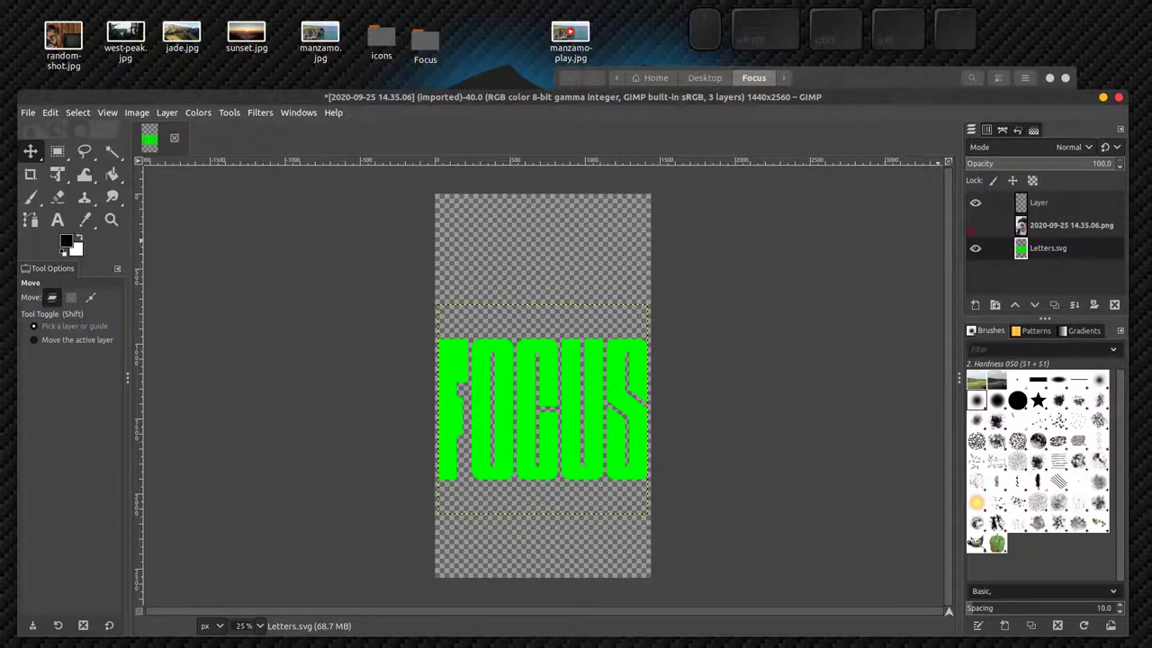
pyautogui.click(976, 226)
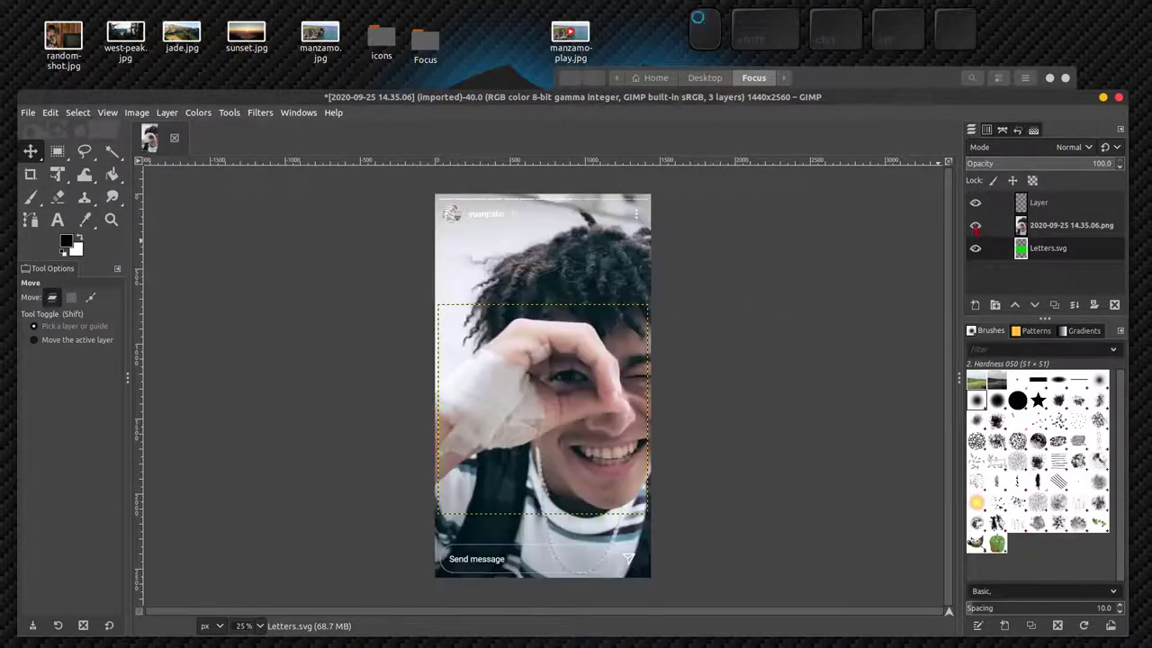
pyautogui.rightClick(1046, 250)
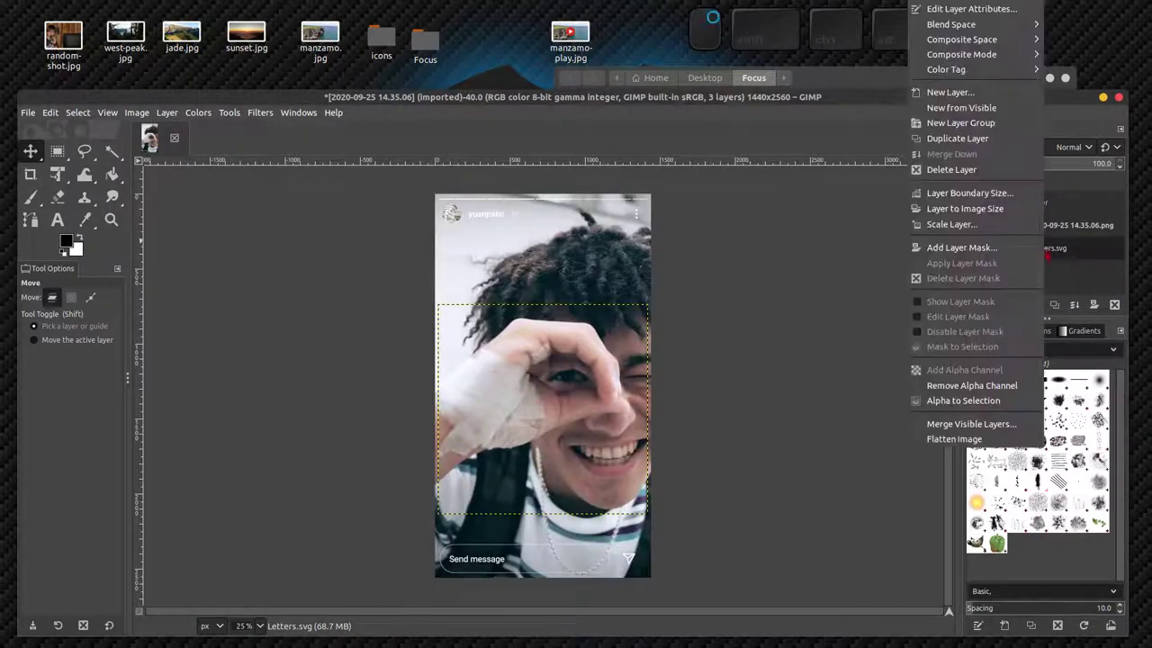
# Turn the Letters.svg layer's alpha into a FOCUS-shaped selection, briefly hiding the photo to check it
pyautogui.click(961, 402)
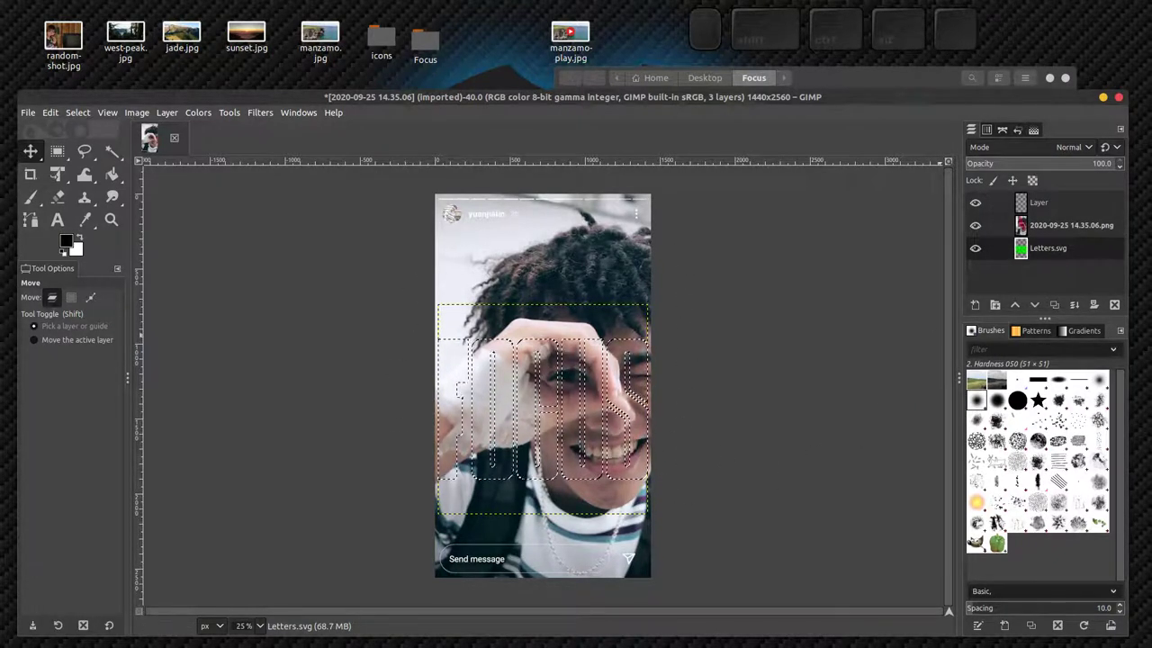
pyautogui.click(975, 225)
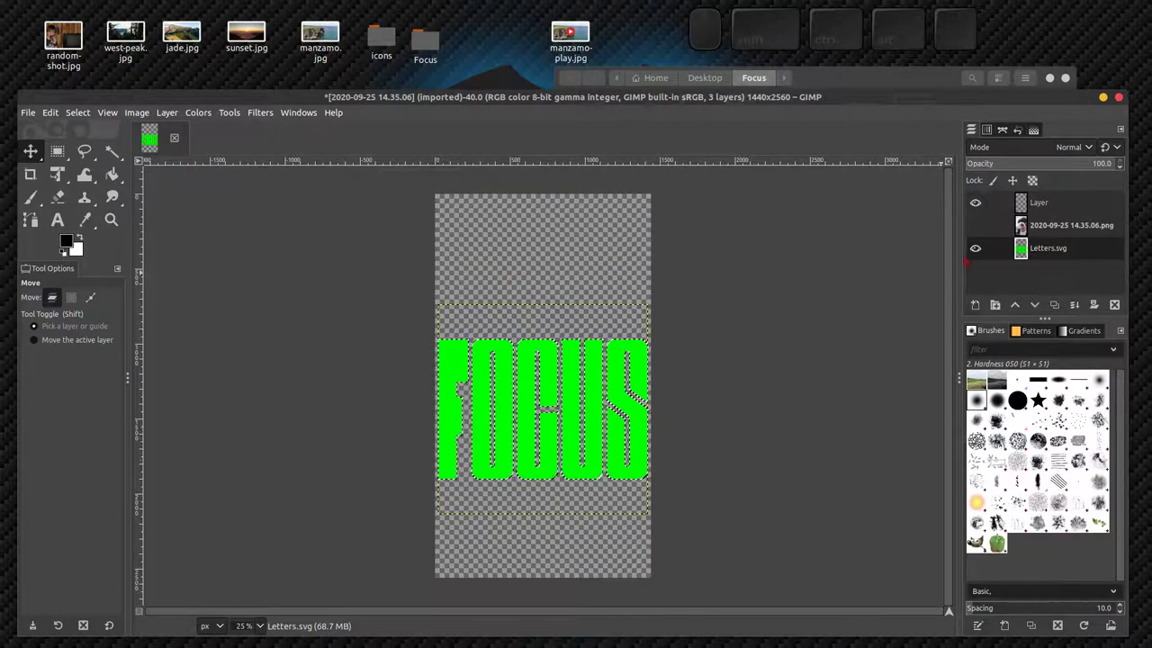
pyautogui.click(975, 225)
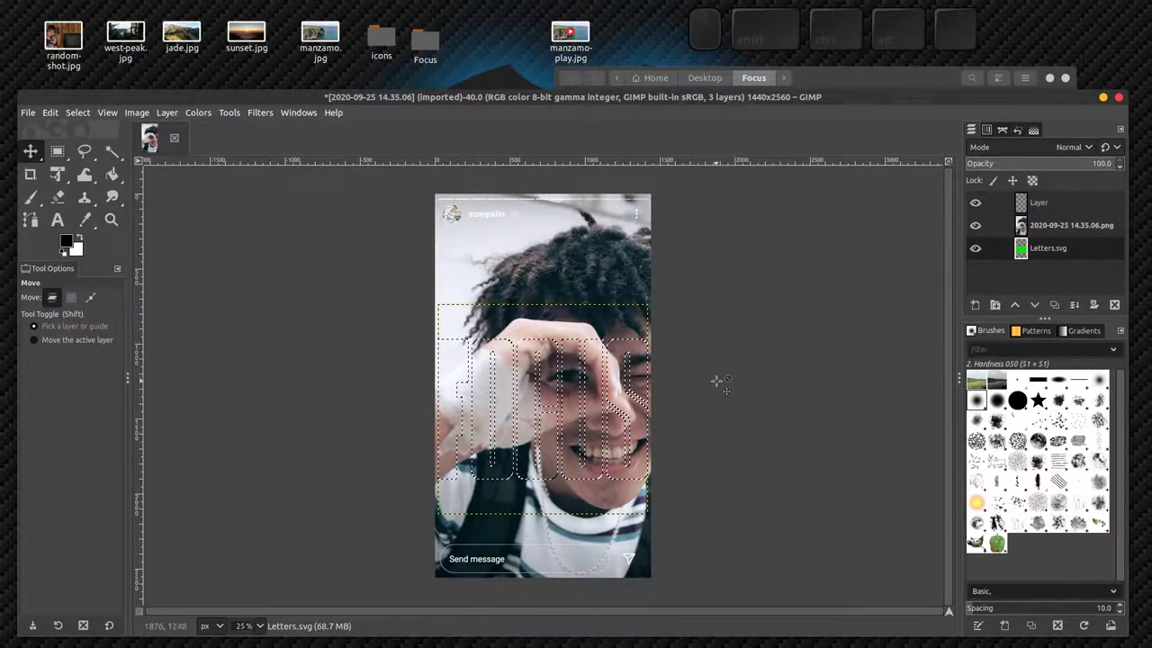
# Make the photo layer active and copy its pixels inside the FOCUS letter selection
pyautogui.click(1054, 230)
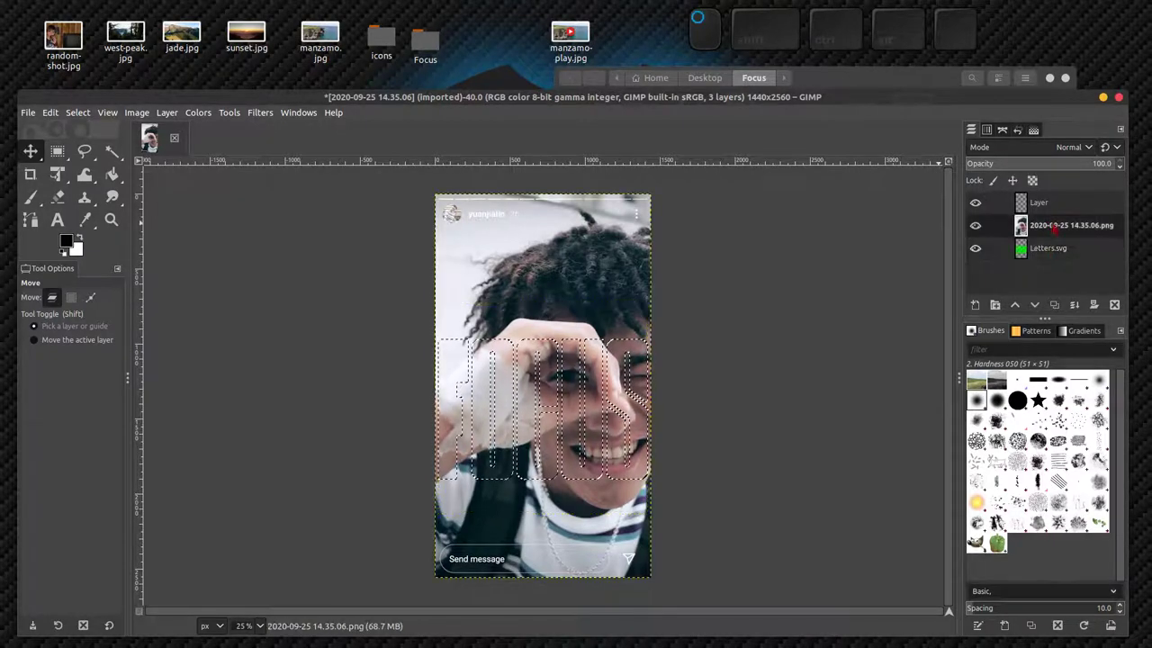
pyautogui.click(1063, 212)
pyautogui.click(1063, 227)
pyautogui.click(1062, 250)
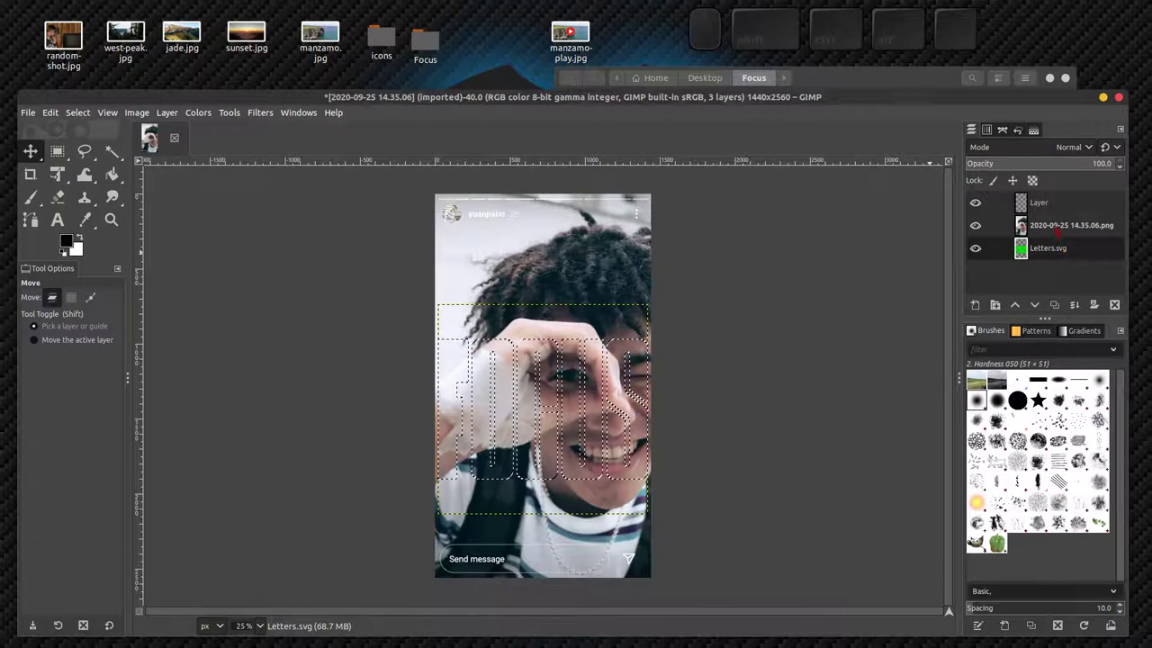
pyautogui.click(1058, 230)
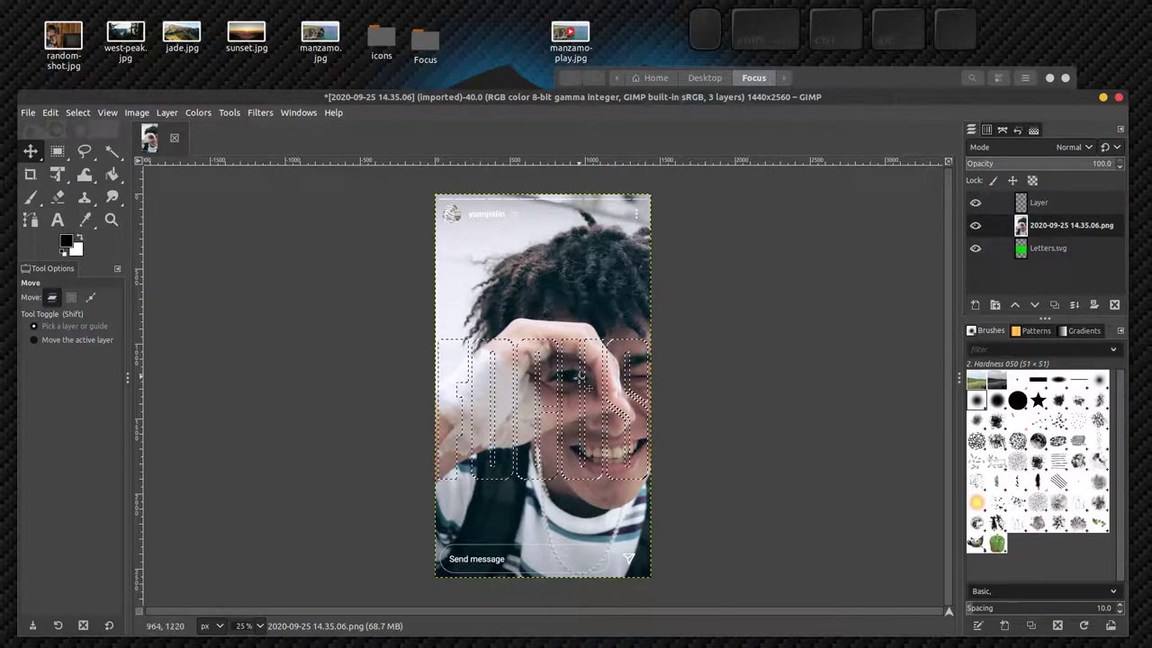
pyautogui.click(1065, 228)
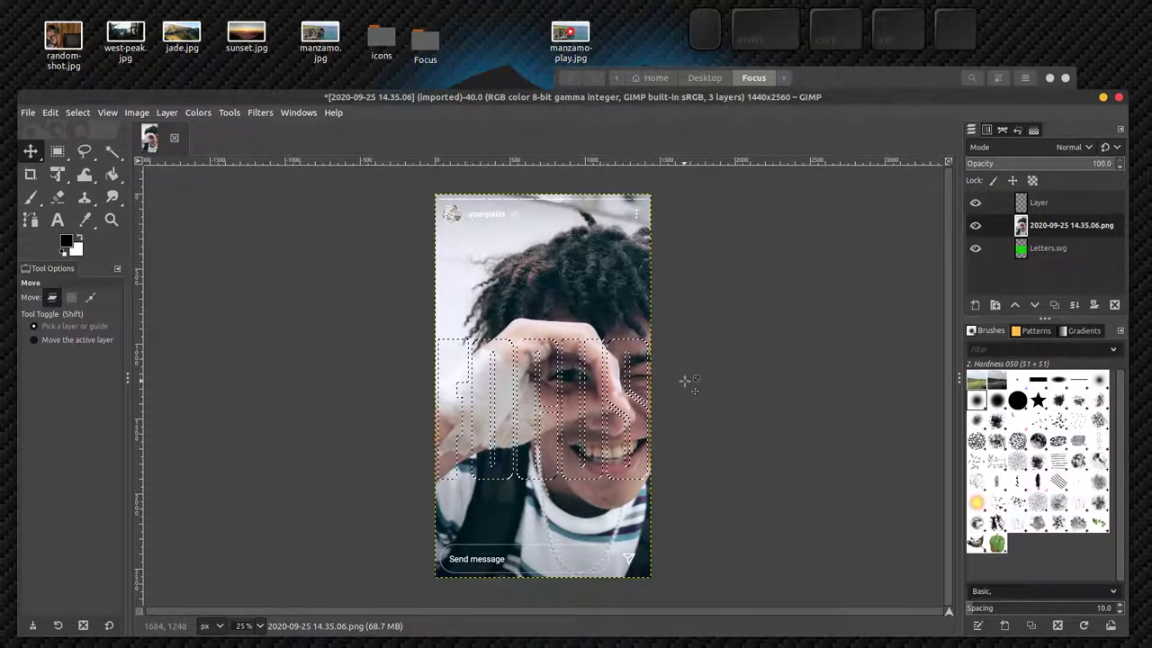
pyautogui.hotkey('ctrl', 'c')
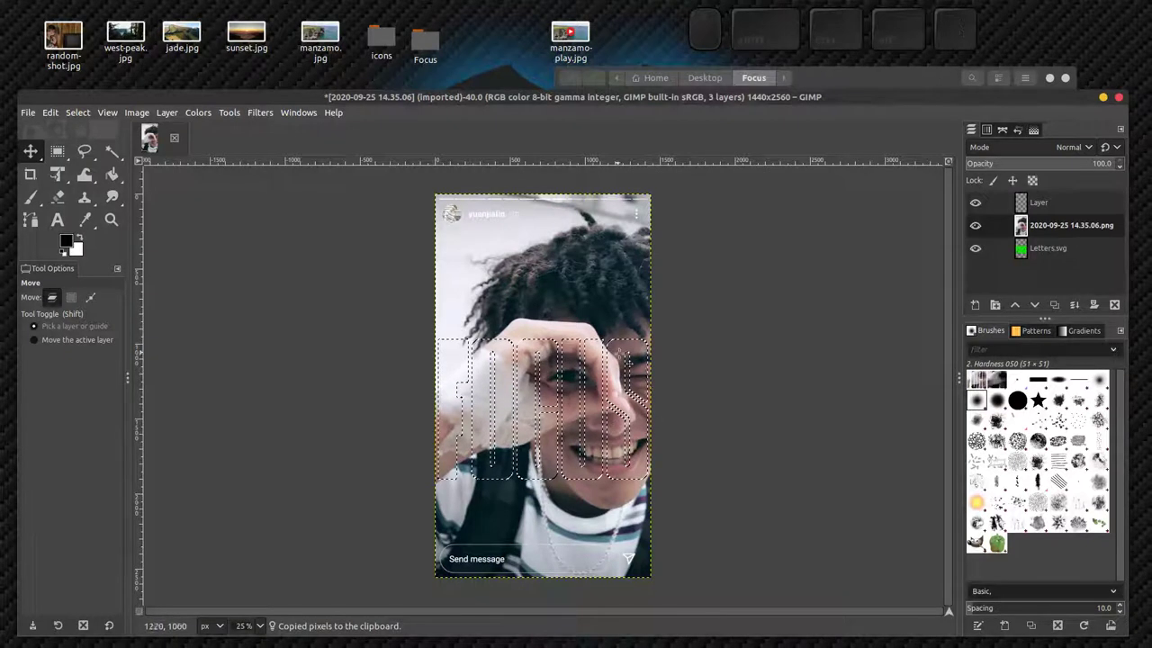
# Activate the empty 'Layer' and hide the Letters.svg and photo layers
pyautogui.click(1054, 207)
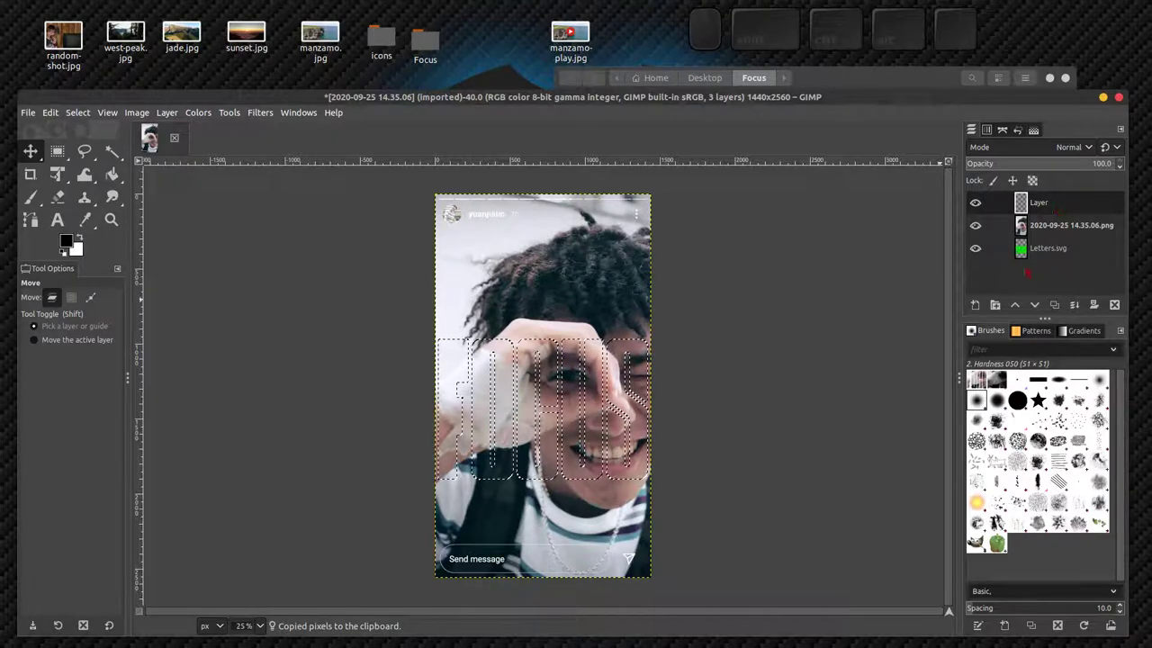
pyautogui.click(975, 249)
pyautogui.click(976, 227)
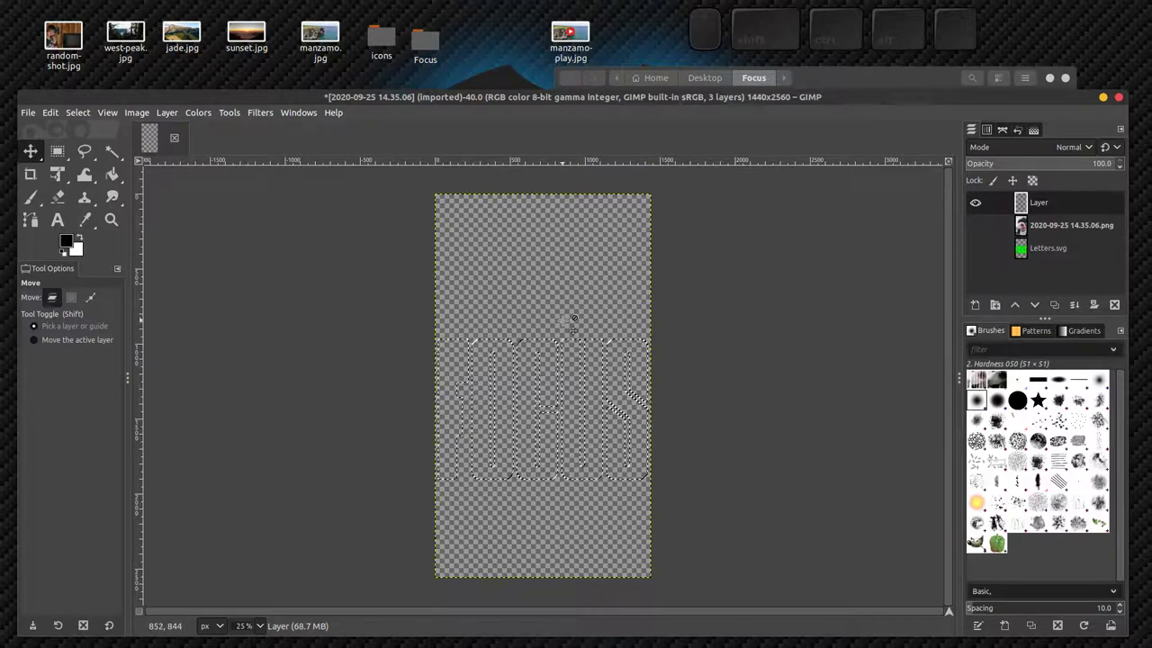
# Paste the letter-shaped photo pieces and anchor them onto 'Layer', undoing an accidental shift first
pyautogui.hotkey('ctrl', 'v')
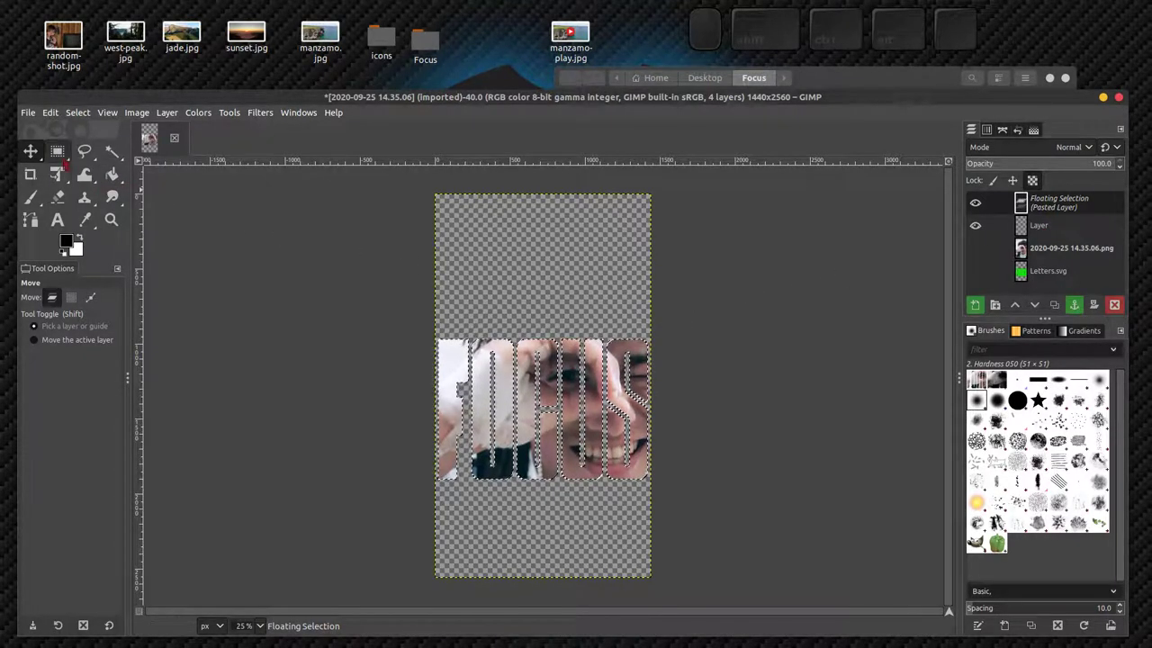
pyautogui.click(57, 151)
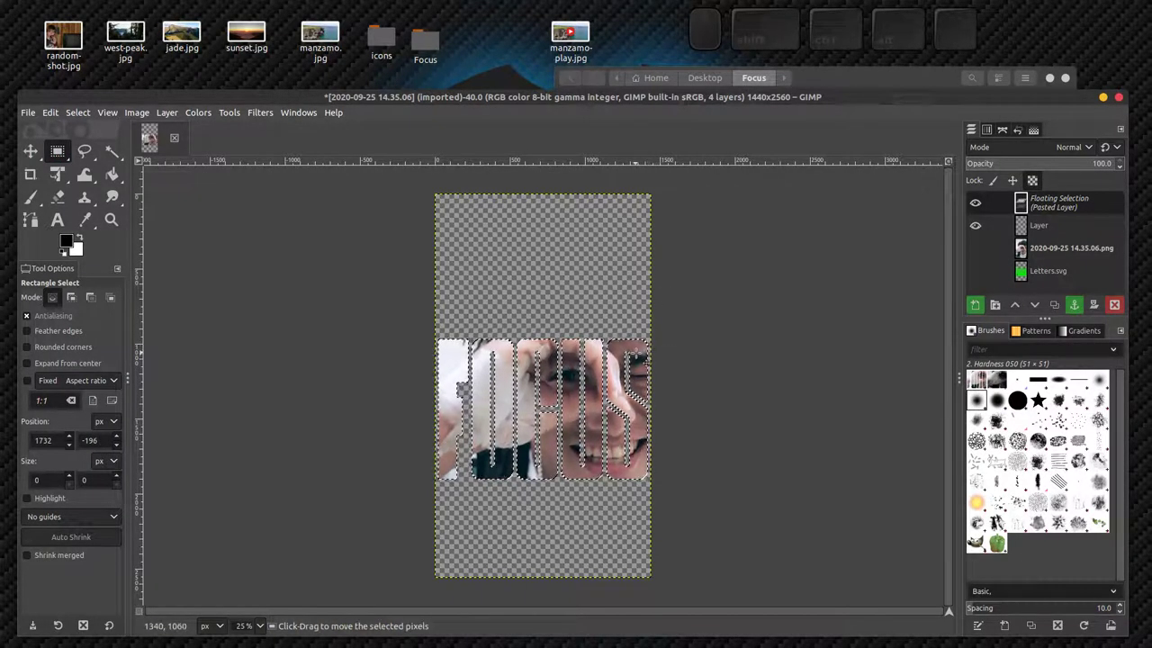
pyautogui.moveTo(636, 350); pyautogui.dragTo(624, 351)
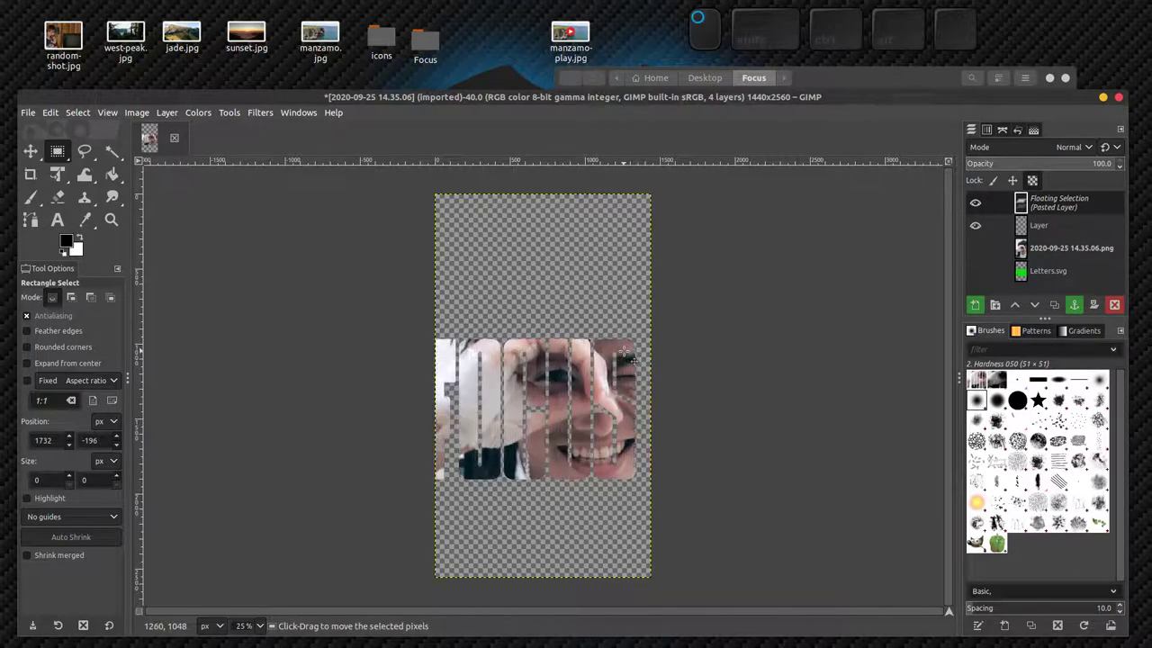
pyautogui.hotkey('ctrl', 'z')
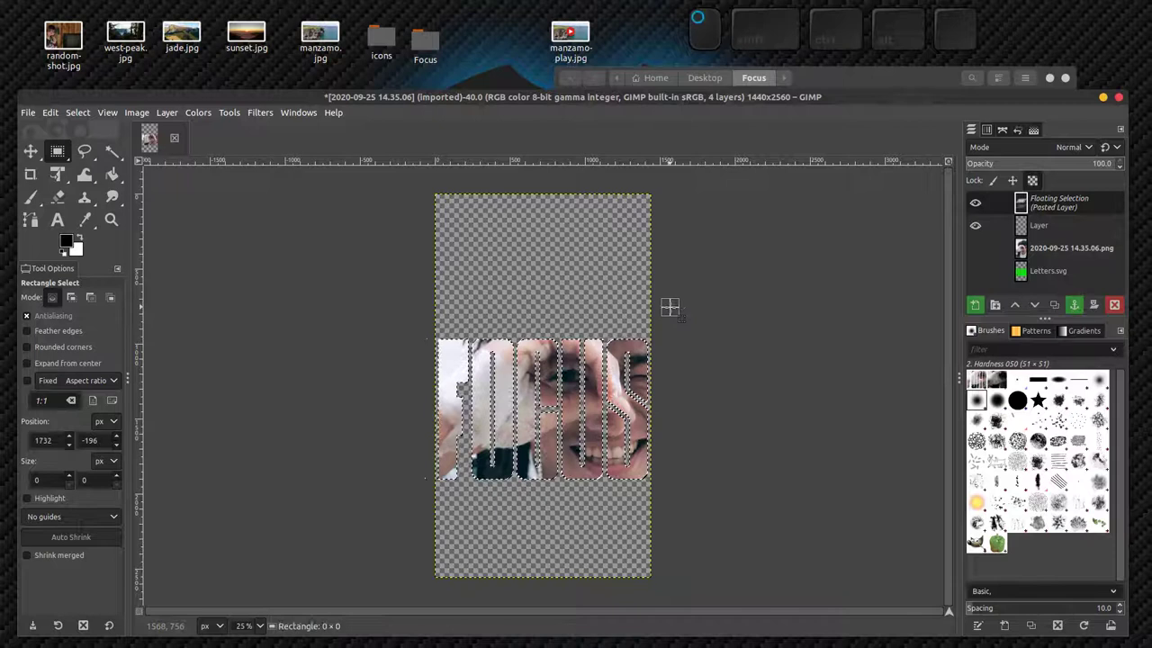
pyautogui.click(670, 307)
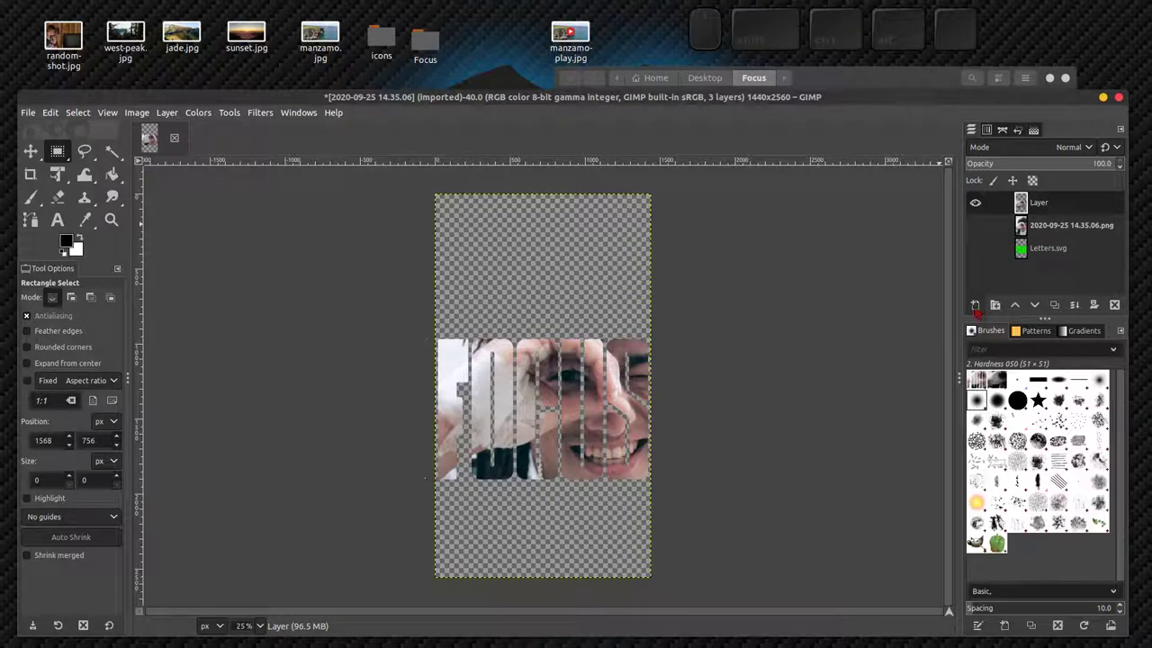
# Create the transparent Layer #1 and move it beneath the FOCUS cutout 'Layer'
pyautogui.click(975, 306)
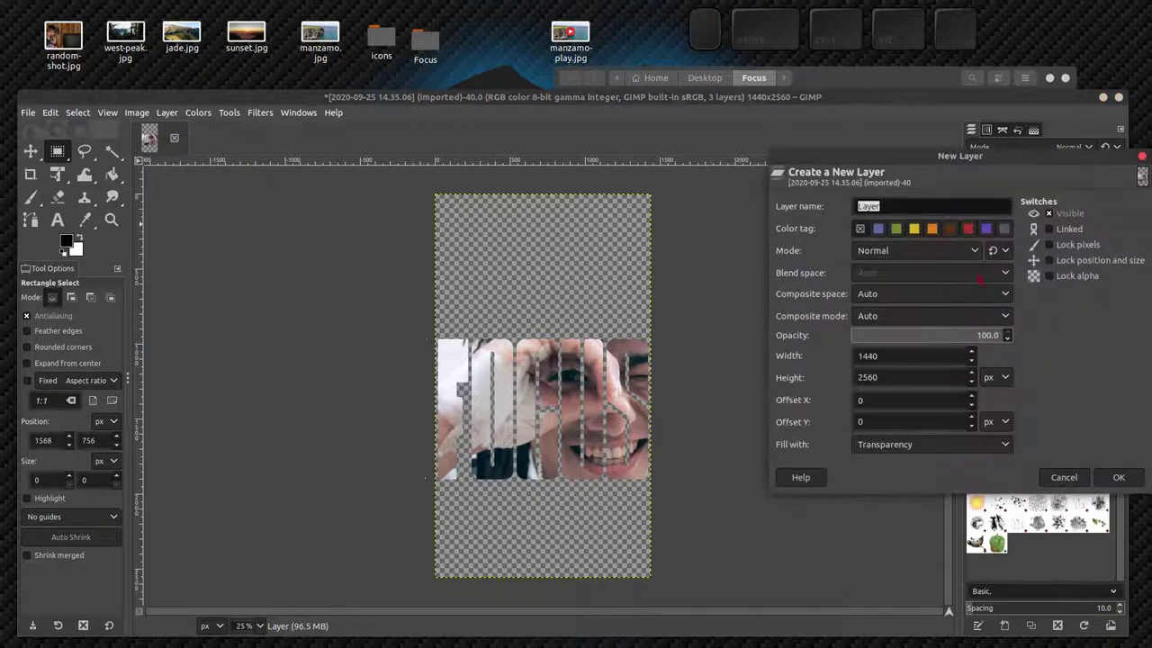
pyautogui.click(1116, 478)
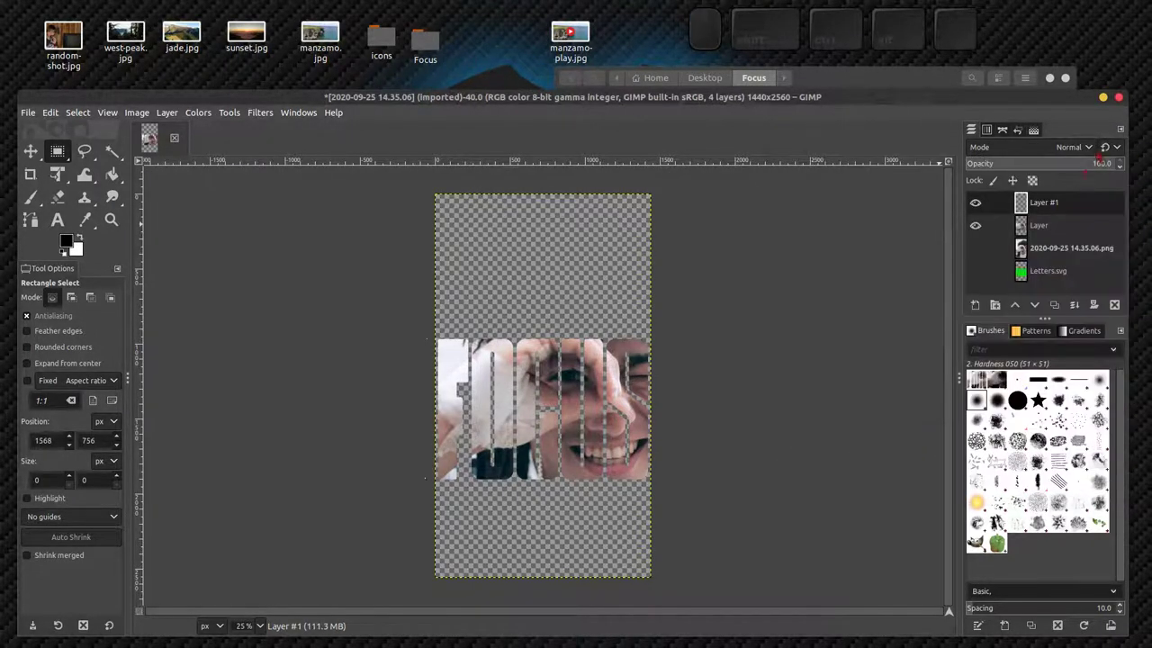
pyautogui.moveTo(1061, 203); pyautogui.dragTo(1080, 239)
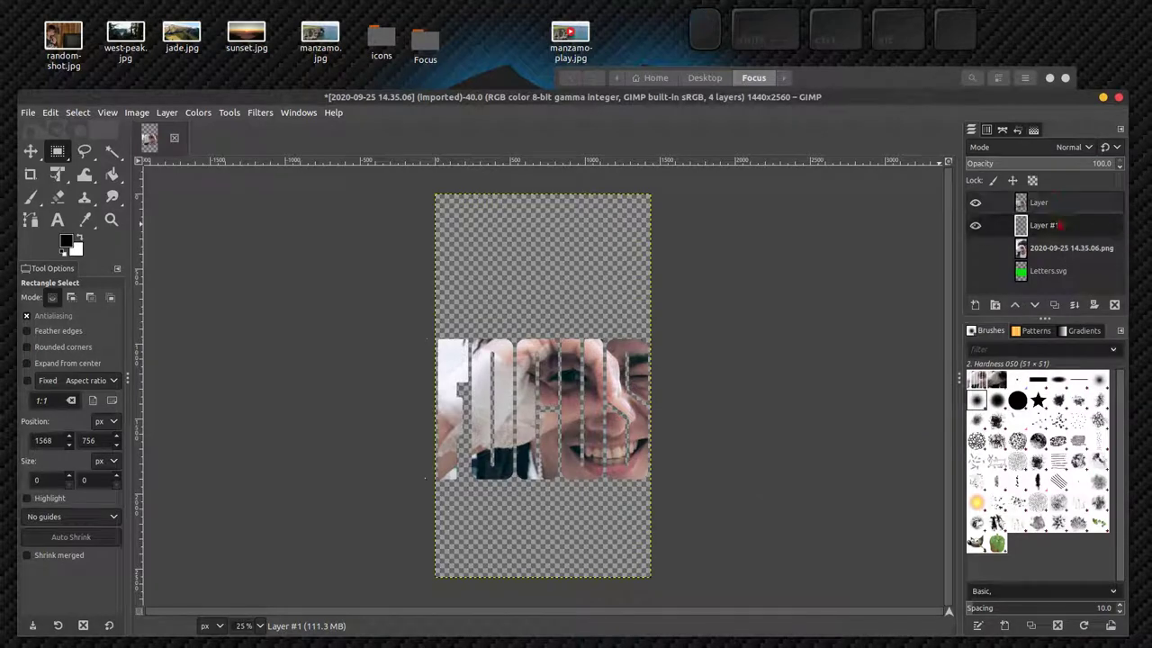
# Maximize the image window, zoom to 50%, and make the original photo layer visible again
pyautogui.keyDown('ctrl'); pyautogui.scroll(2, 553, 393); pyautogui.keyUp('ctrl')
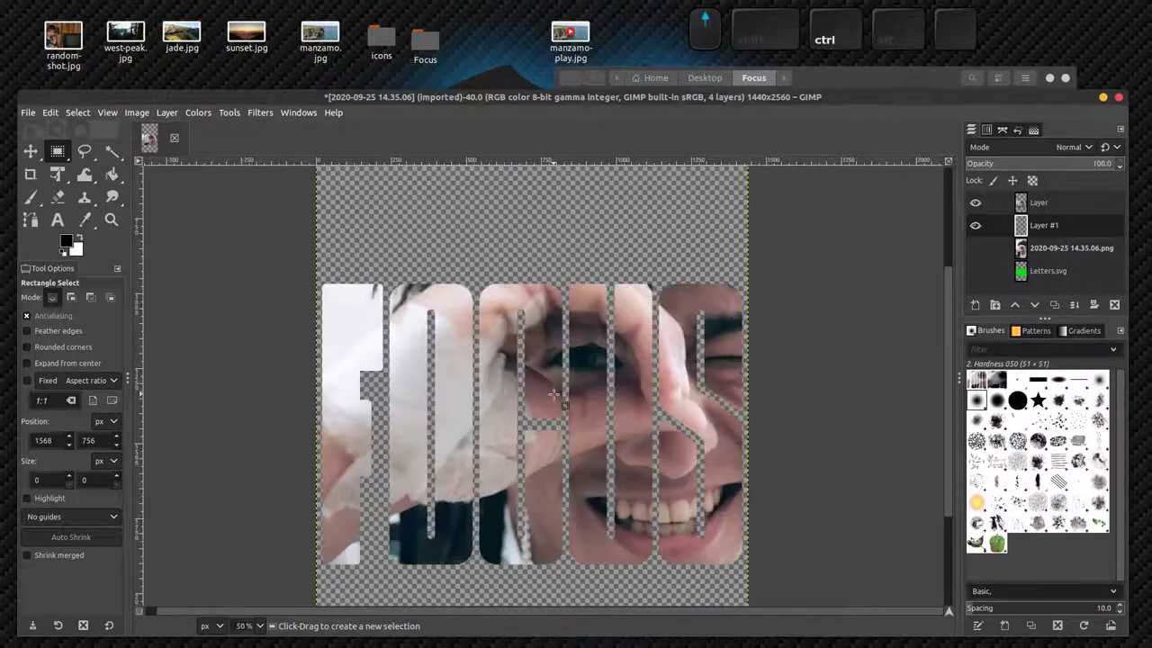
pyautogui.keyDown('ctrl'); pyautogui.scroll(-1, 554, 393); pyautogui.keyUp('ctrl')
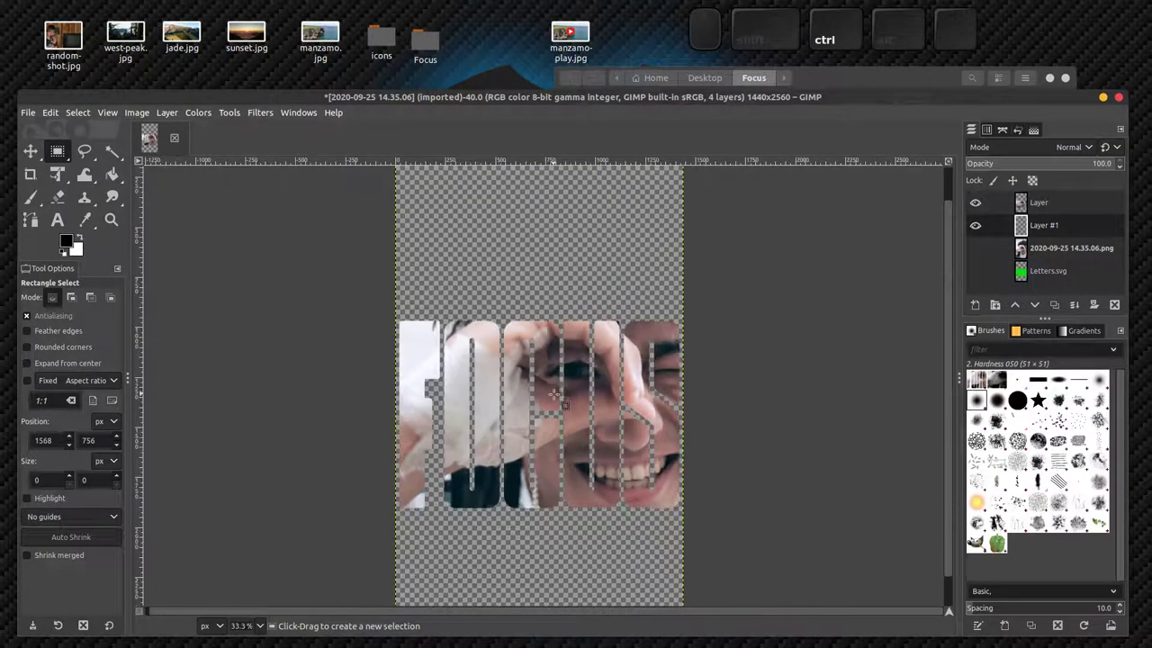
pyautogui.doubleClick(518, 82)
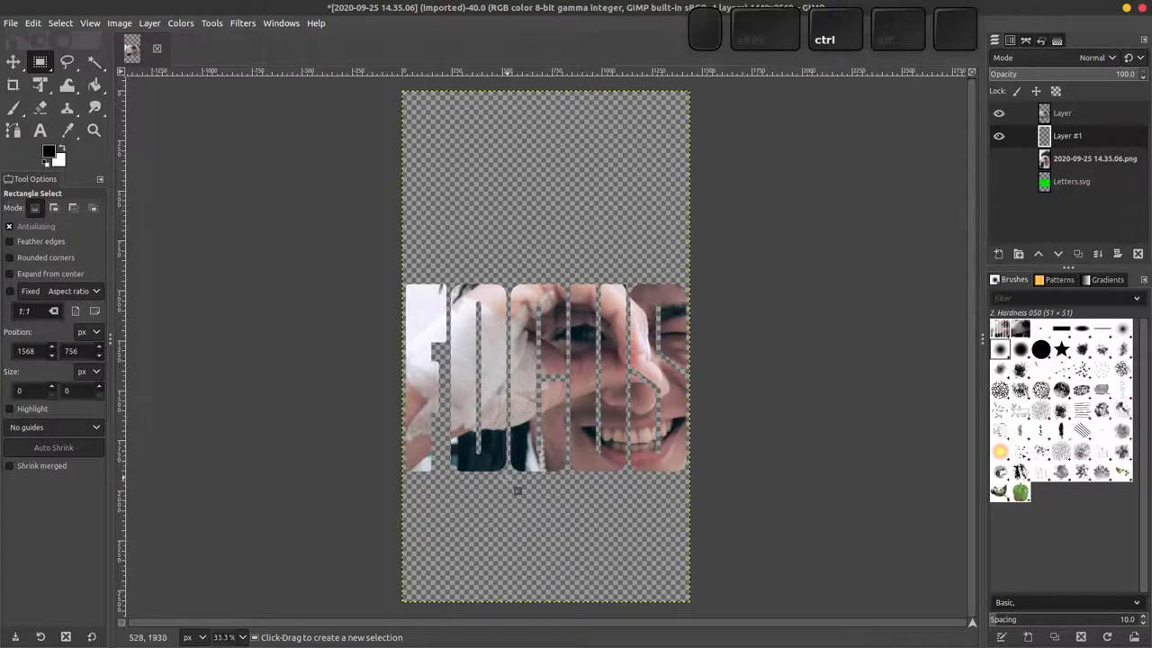
pyautogui.scroll(2, 517, 490)
pyautogui.scroll(-1, 502, 486)
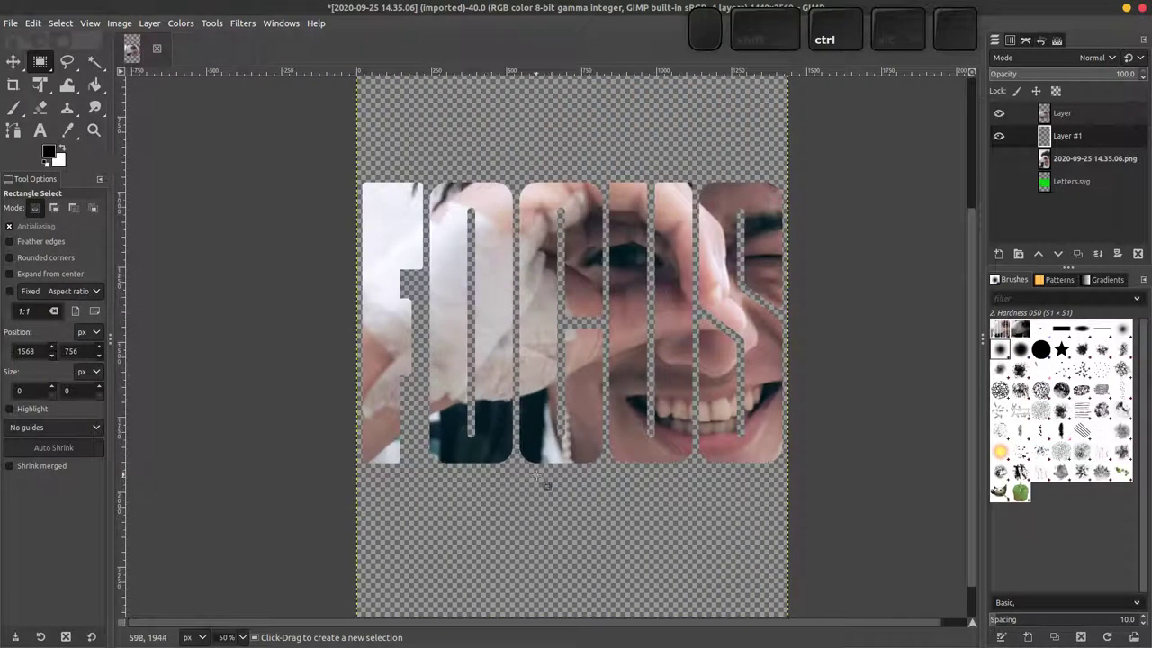
pyautogui.scroll(3, 536, 476)
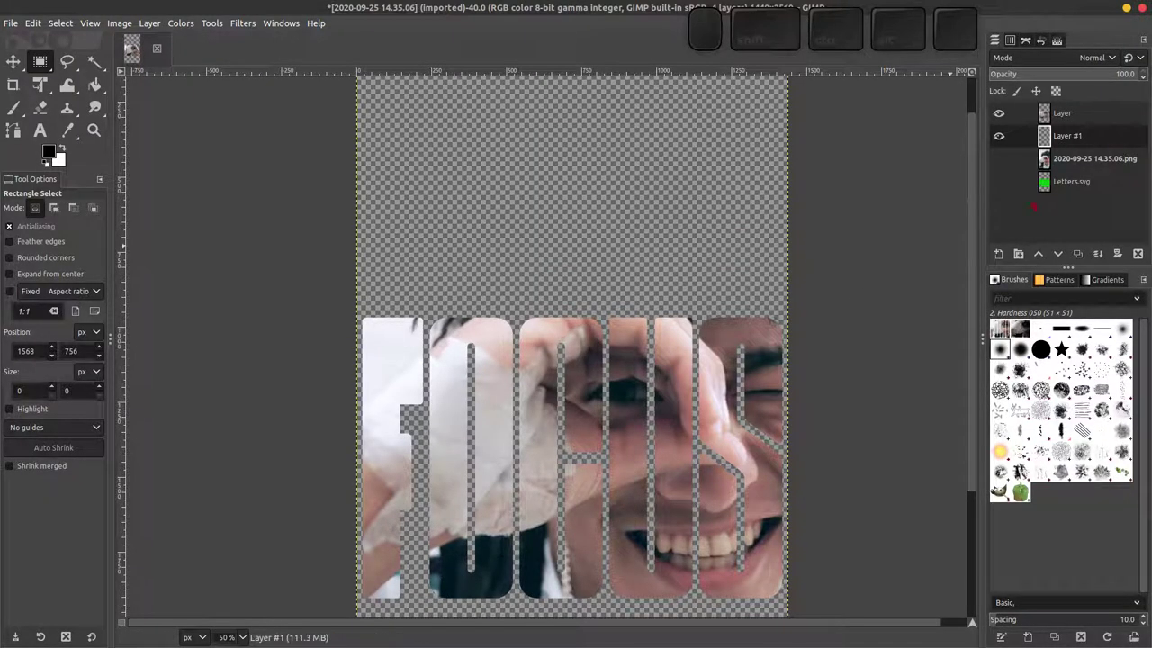
pyautogui.click(999, 160)
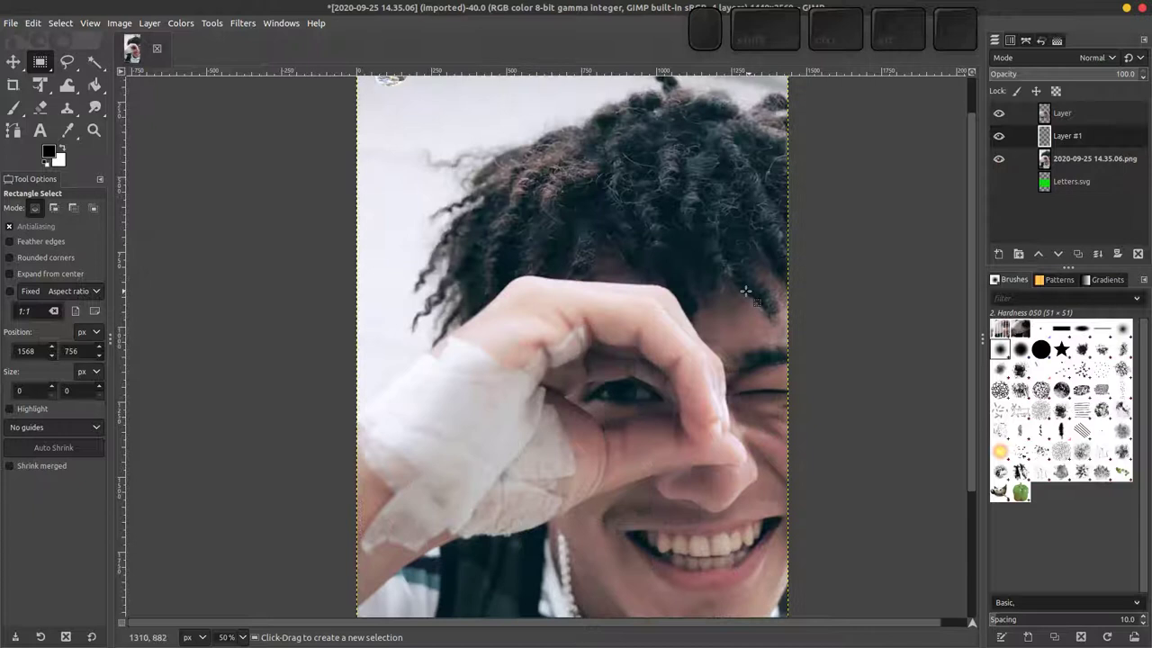
pyautogui.scroll(-3, 754, 297)
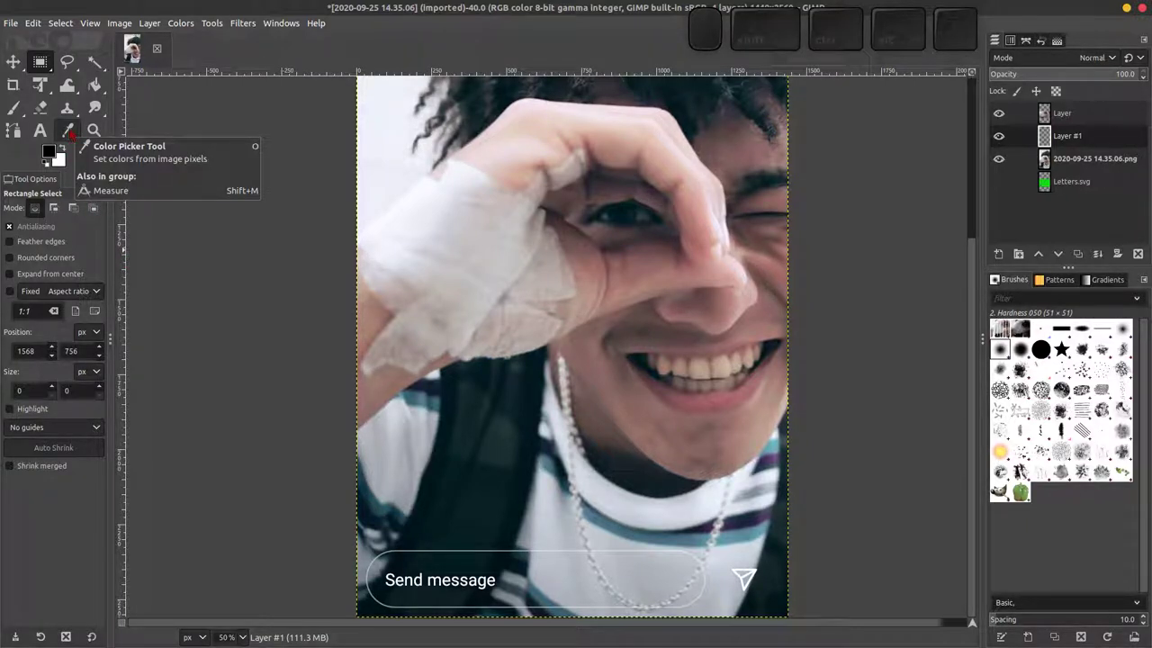
# Sample colours from the portrait until the shirt edge gives a dark purple foreground colour
pyautogui.click(69, 131)
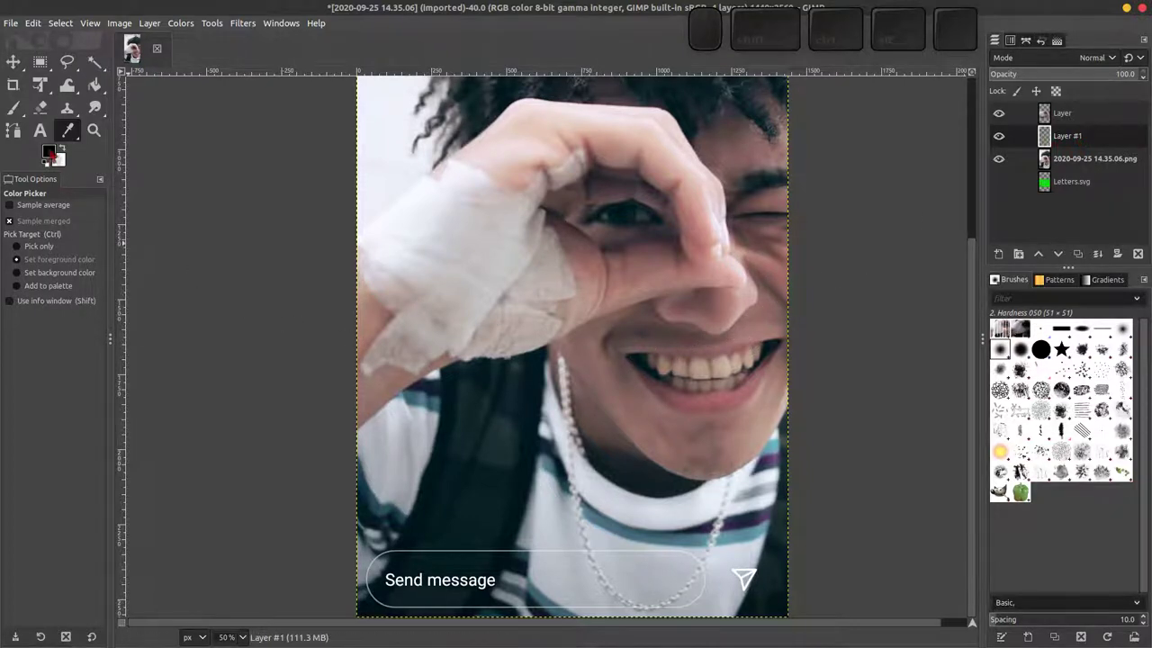
pyautogui.click(431, 263)
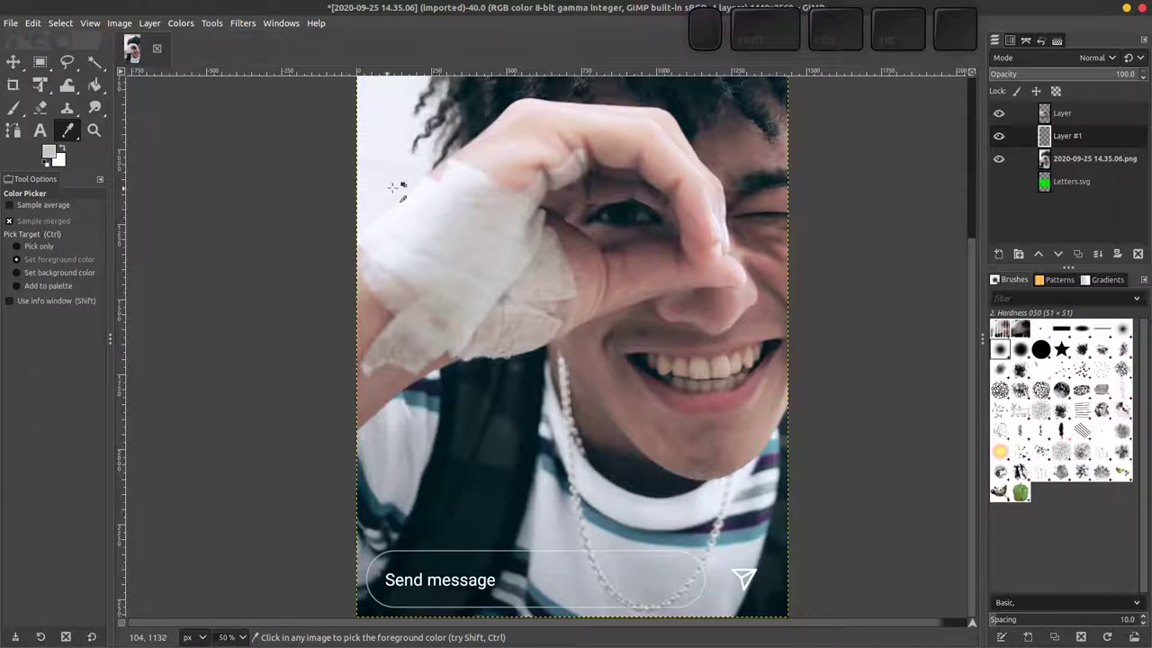
pyautogui.click(479, 213)
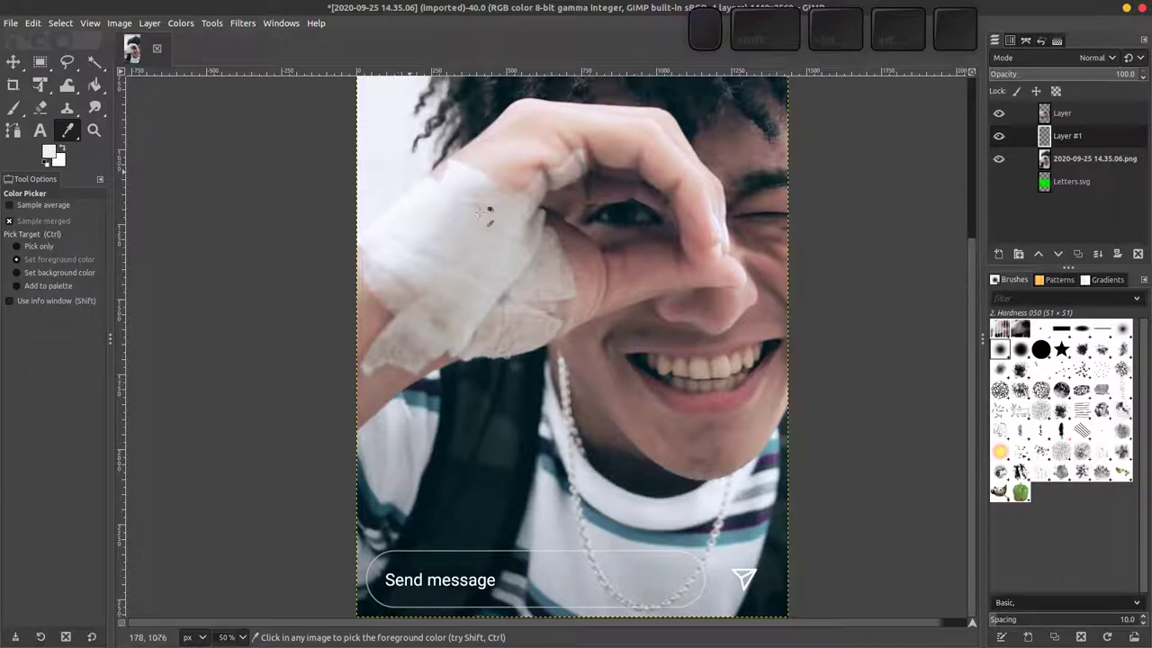
pyautogui.click(636, 342)
pyautogui.moveTo(511, 380); pyautogui.dragTo(704, 493)
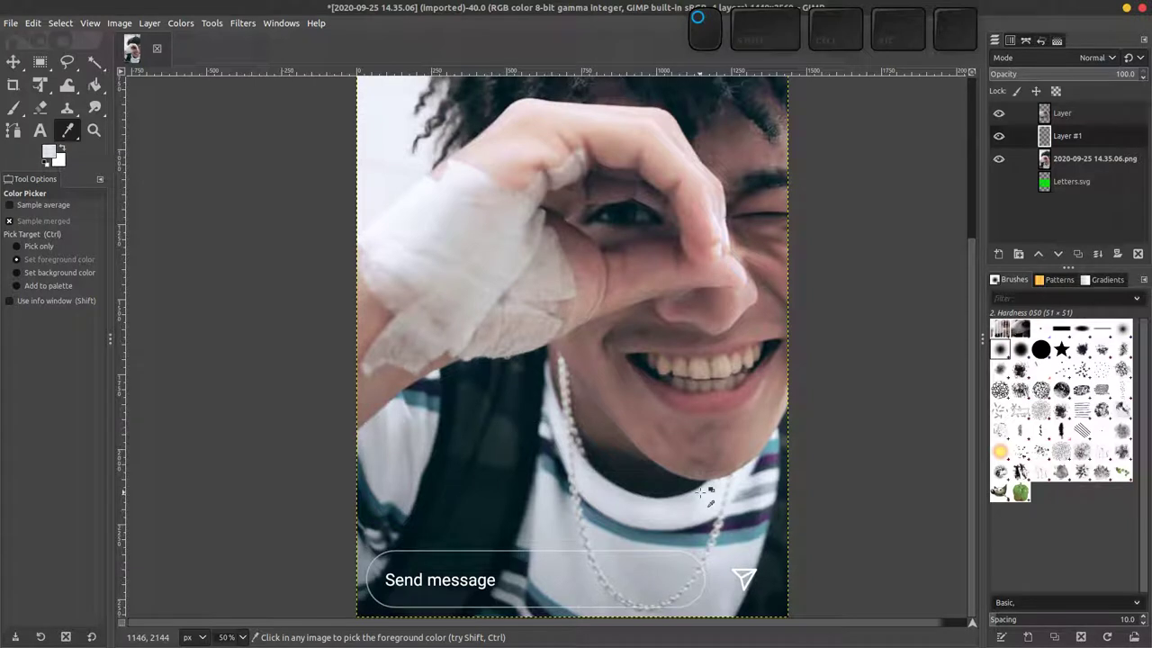
pyautogui.click(765, 517)
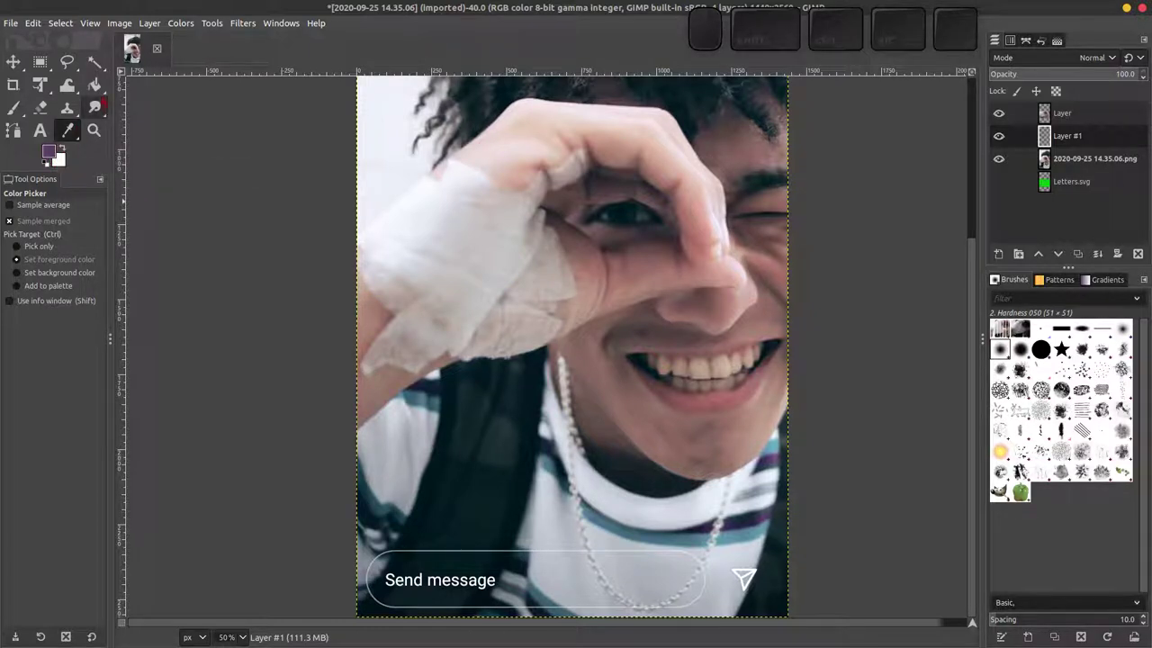
# Hide the 2020-09-25 png photo and bucket-fill Layer #1's transparent area with the dark purple
pyautogui.click(95, 84)
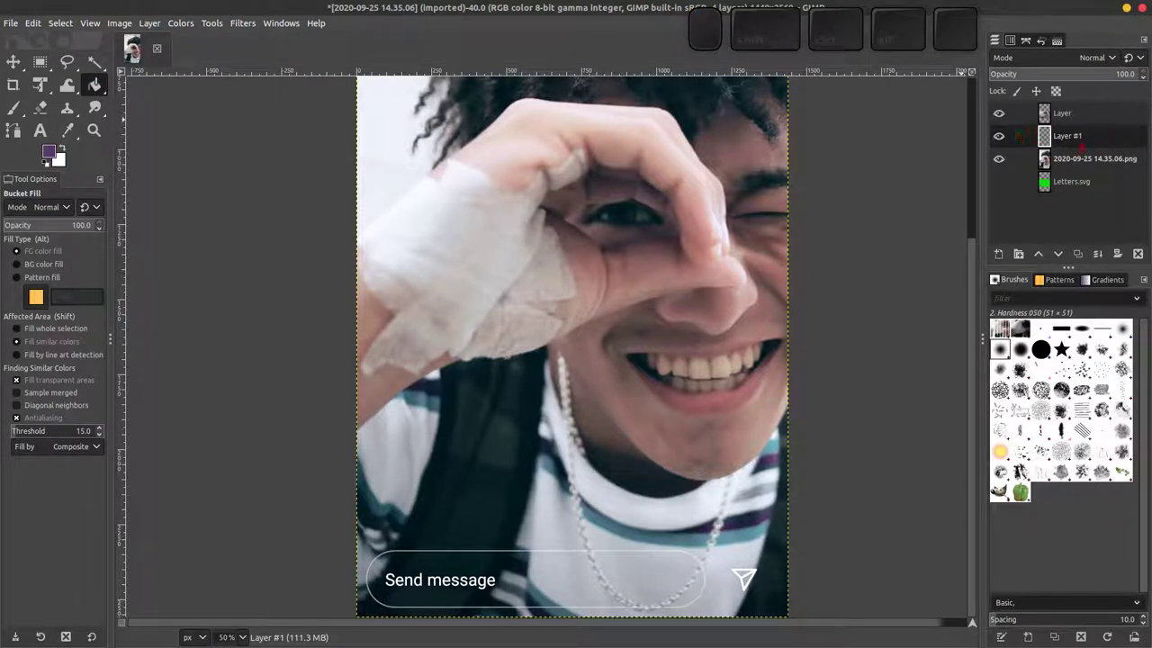
pyautogui.click(999, 158)
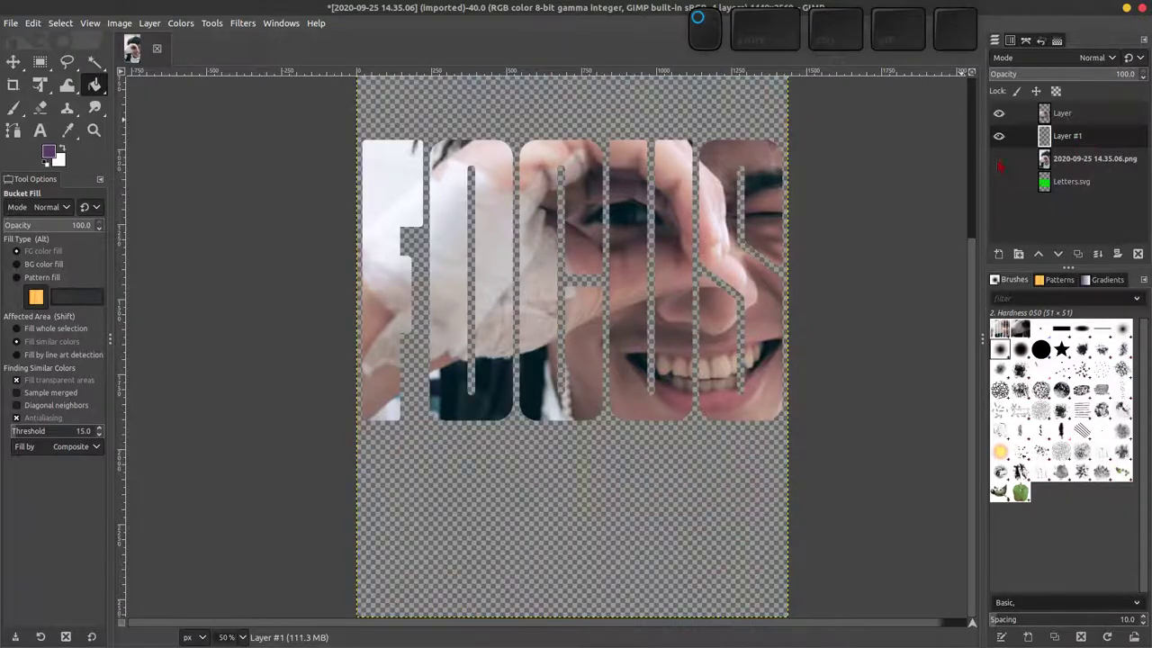
pyautogui.click(695, 468)
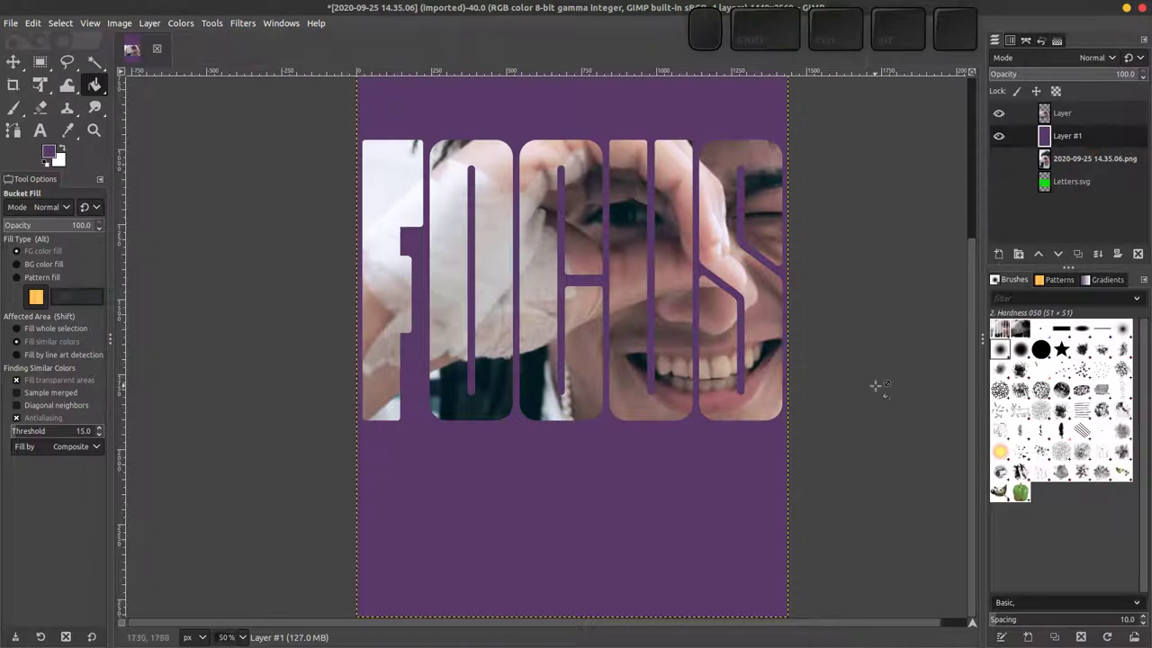
pyautogui.hotkey('ctrl', 'z')
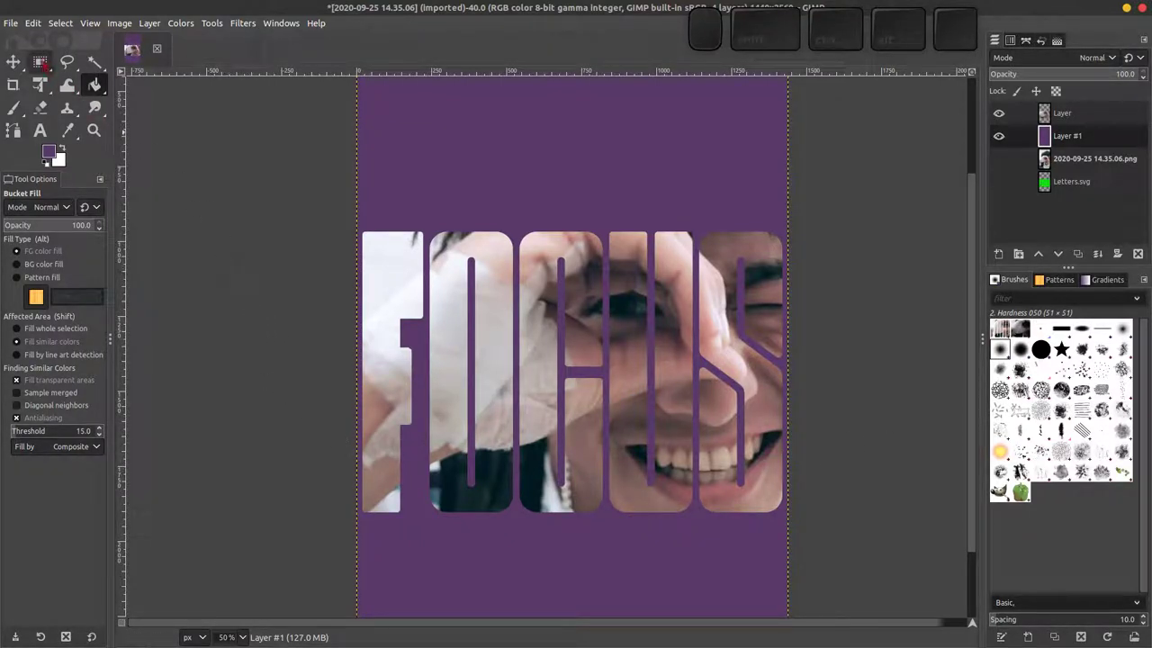
pyautogui.click(41, 62)
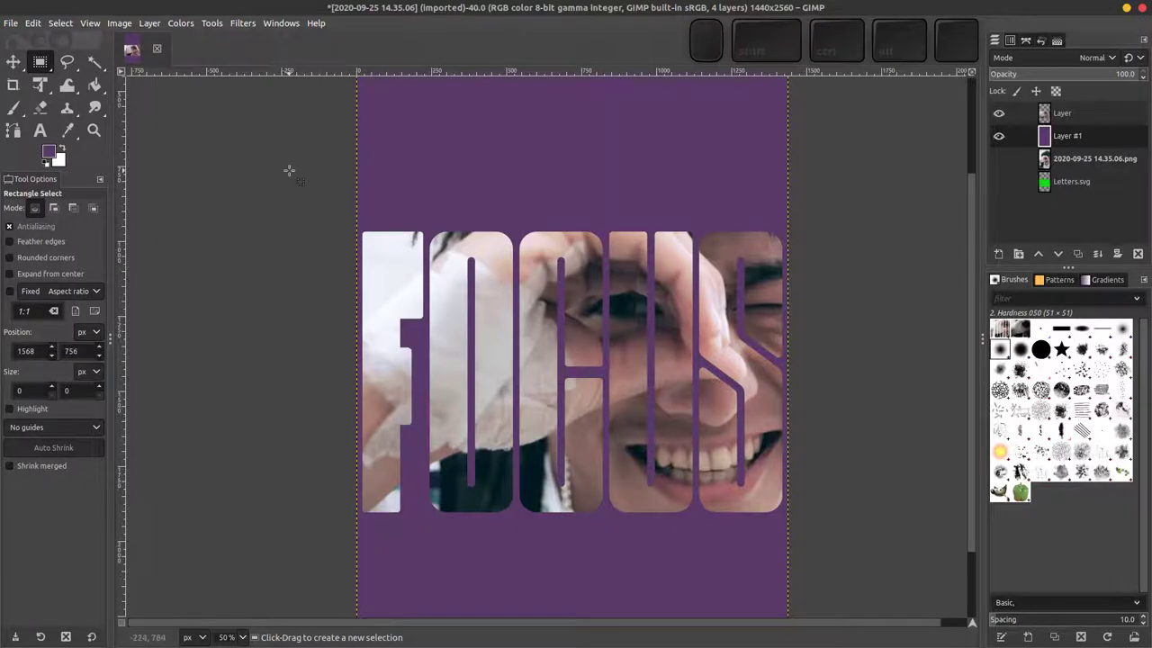
# Draw a 1440-pixel-high rectangle selection framing the FOCUS letters
pyautogui.click(288, 247)
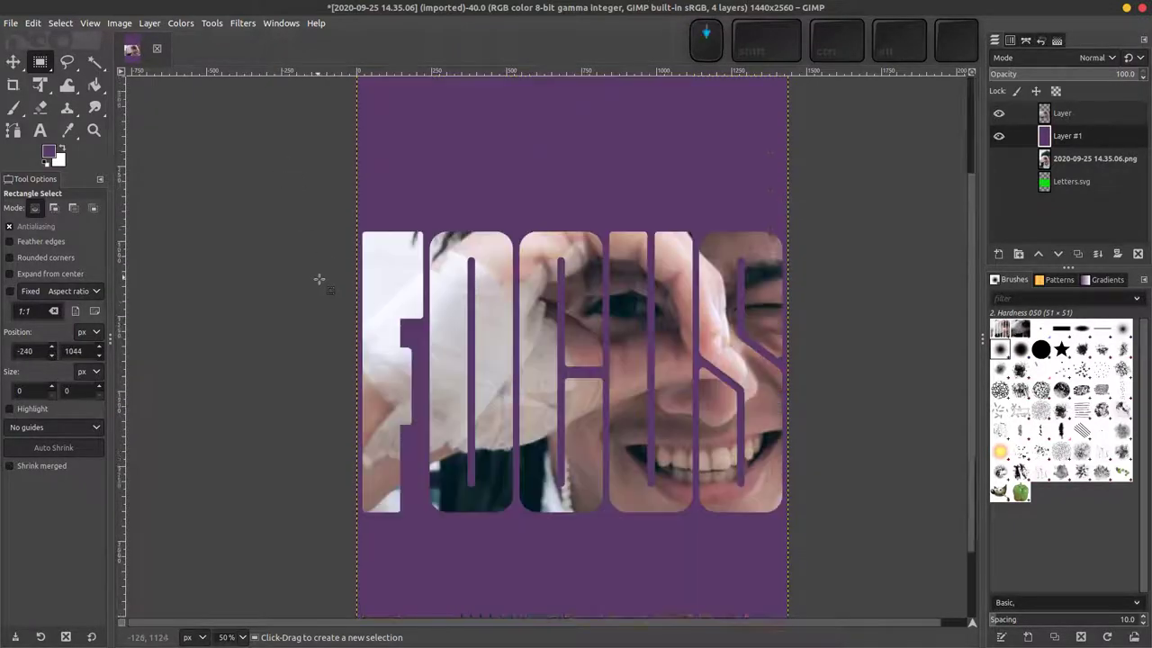
pyautogui.moveTo(290, 197); pyautogui.dragTo(872, 609)
pyautogui.scroll(-3, 879, 436)
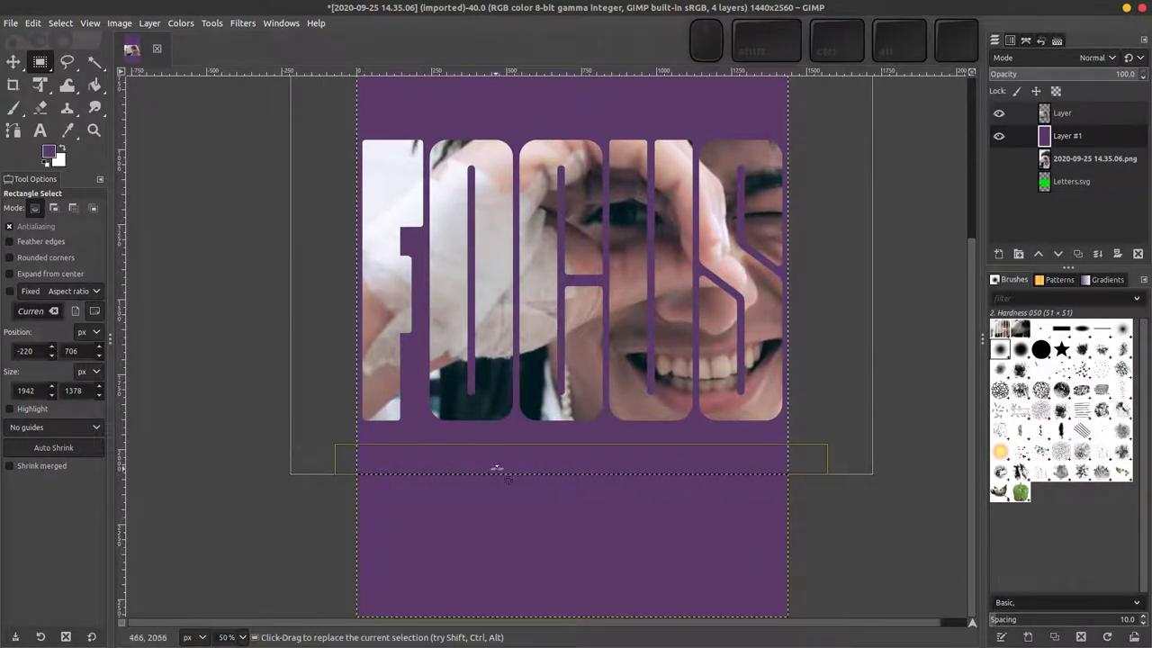
pyautogui.moveTo(501, 464); pyautogui.dragTo(502, 470)
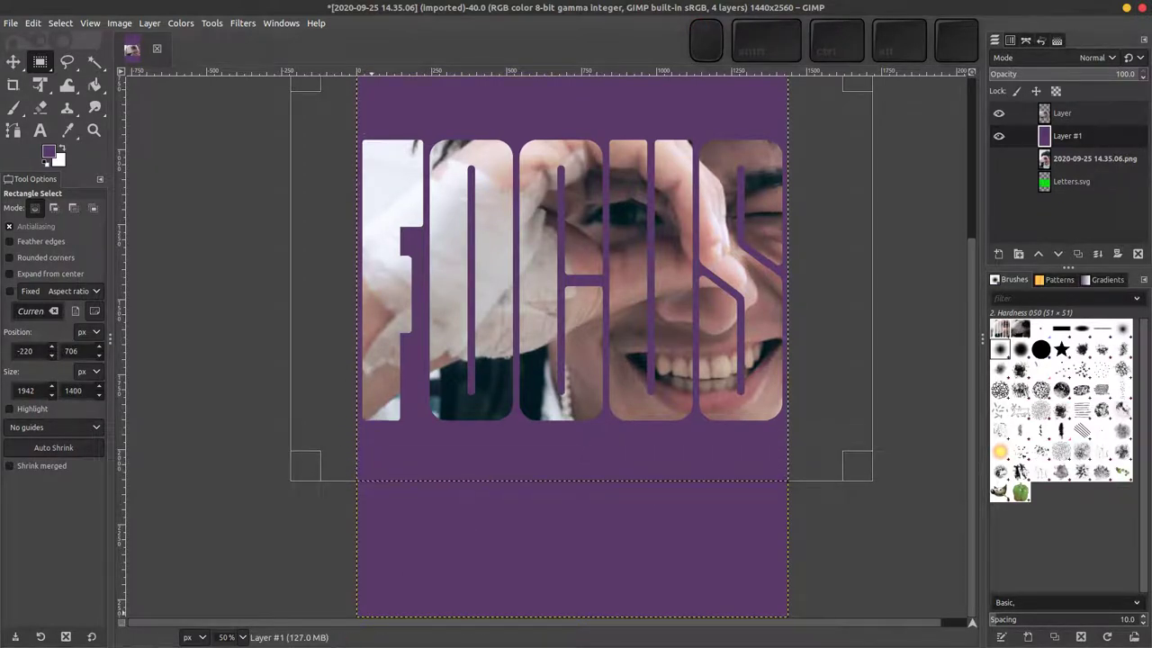
pyautogui.moveTo(419, 470); pyautogui.dragTo(419, 478)
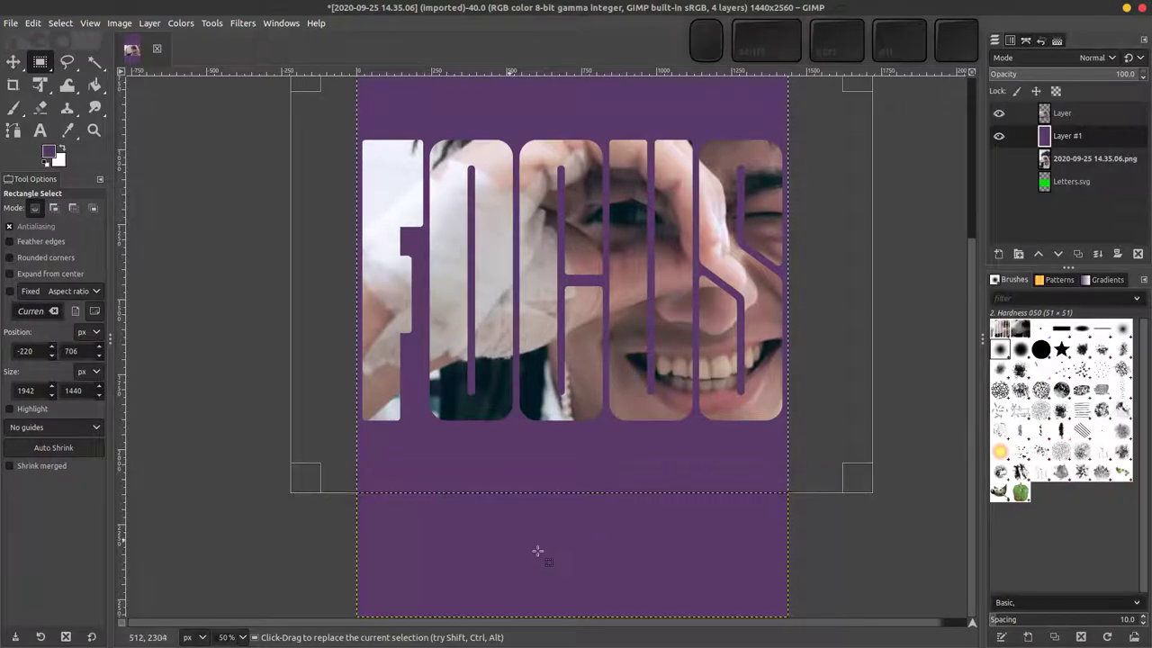
pyautogui.scroll(5, 540, 553)
pyautogui.scroll(-3, 547, 558)
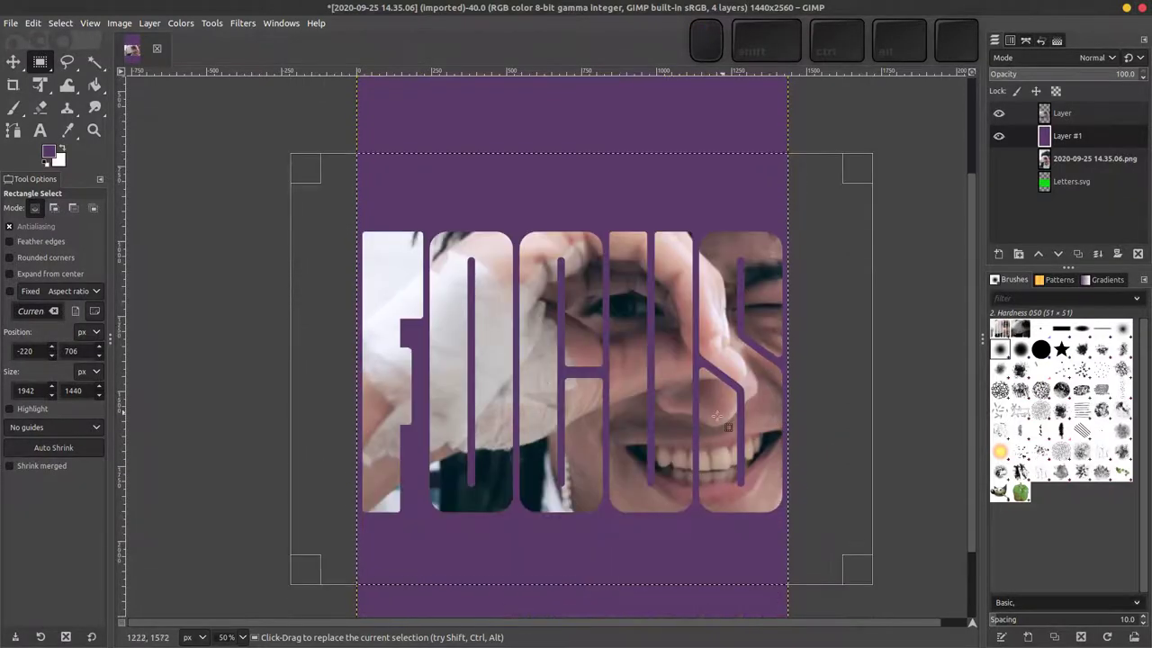
pyautogui.scroll(-1, 586, 391)
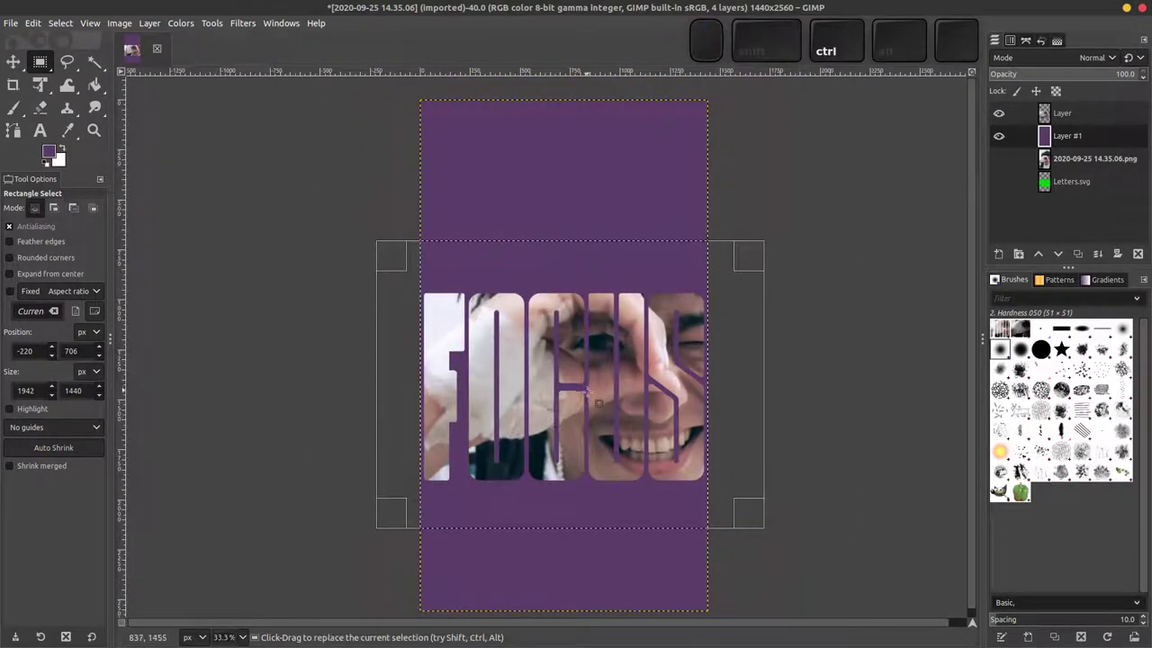
pyautogui.moveTo(586, 390); pyautogui.dragTo(583, 392)
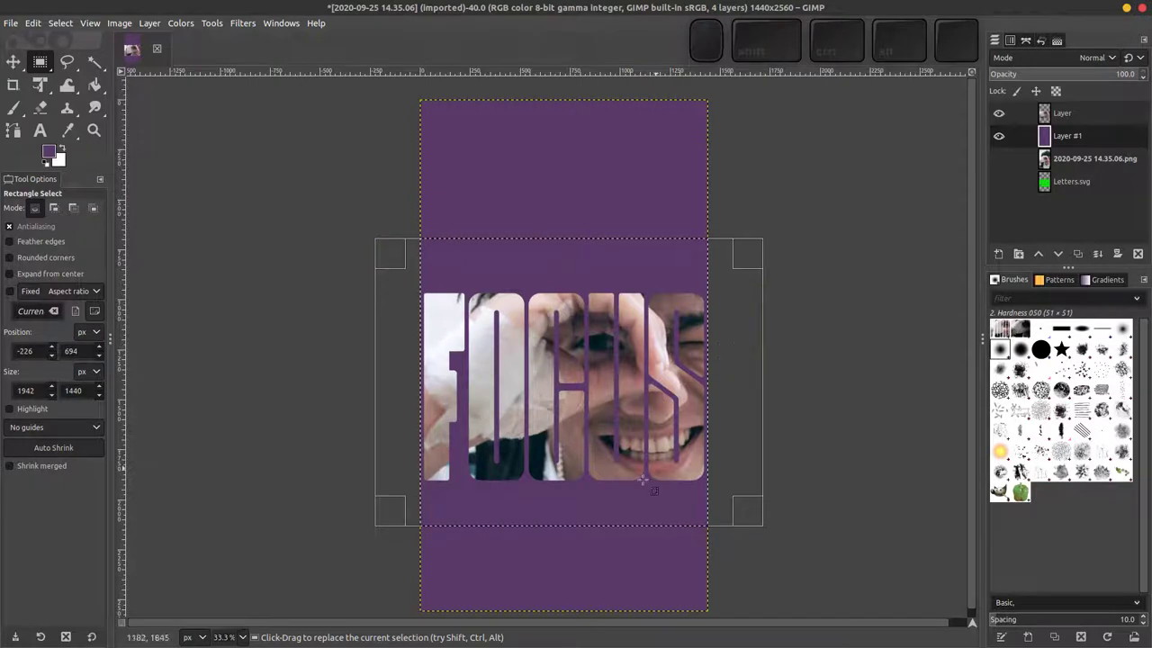
pyautogui.moveTo(748, 378); pyautogui.dragTo(936, 382)
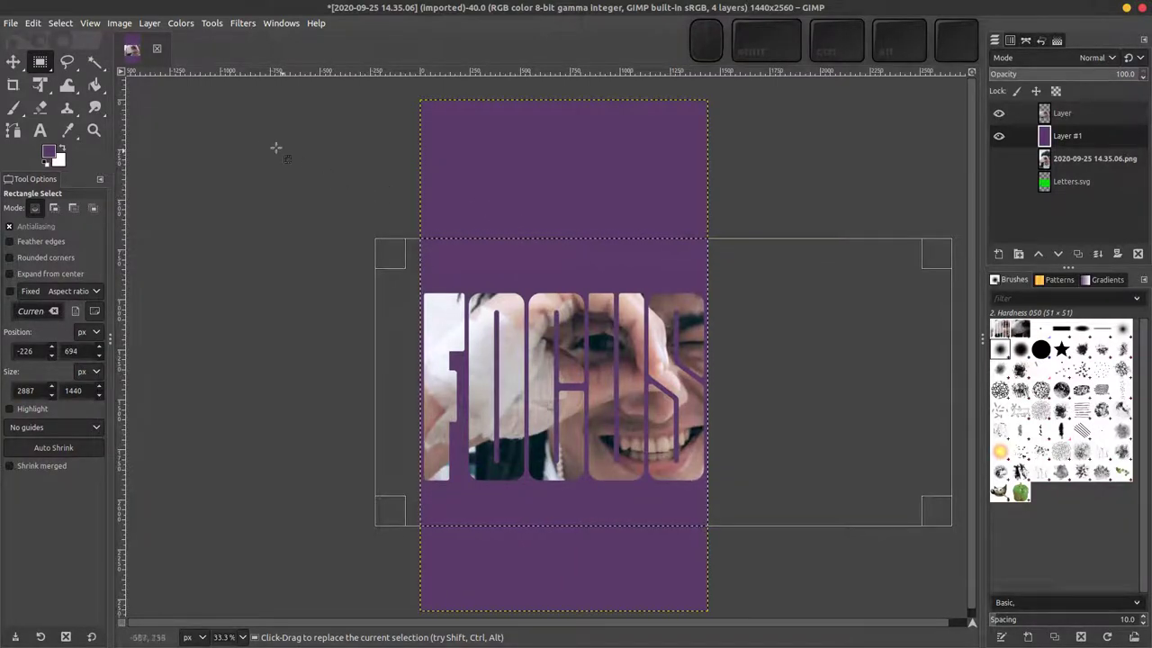
# Crop the image to the selection, clear the selection, and shrink the GIMP window
pyautogui.click(120, 22)
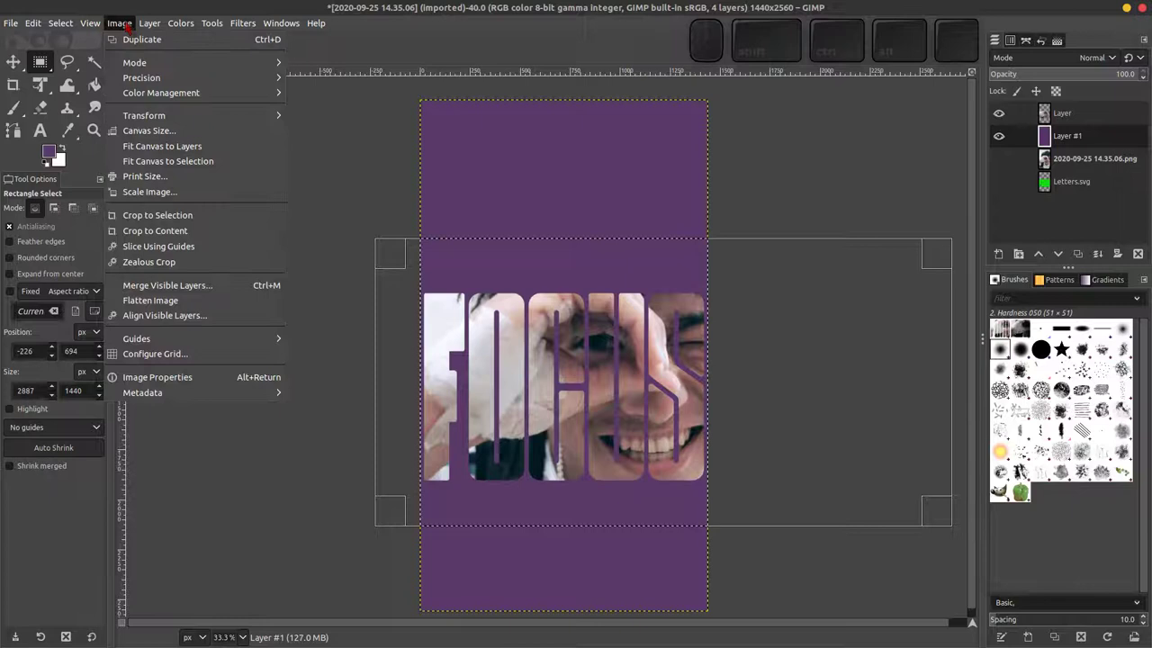
pyautogui.click(214, 218)
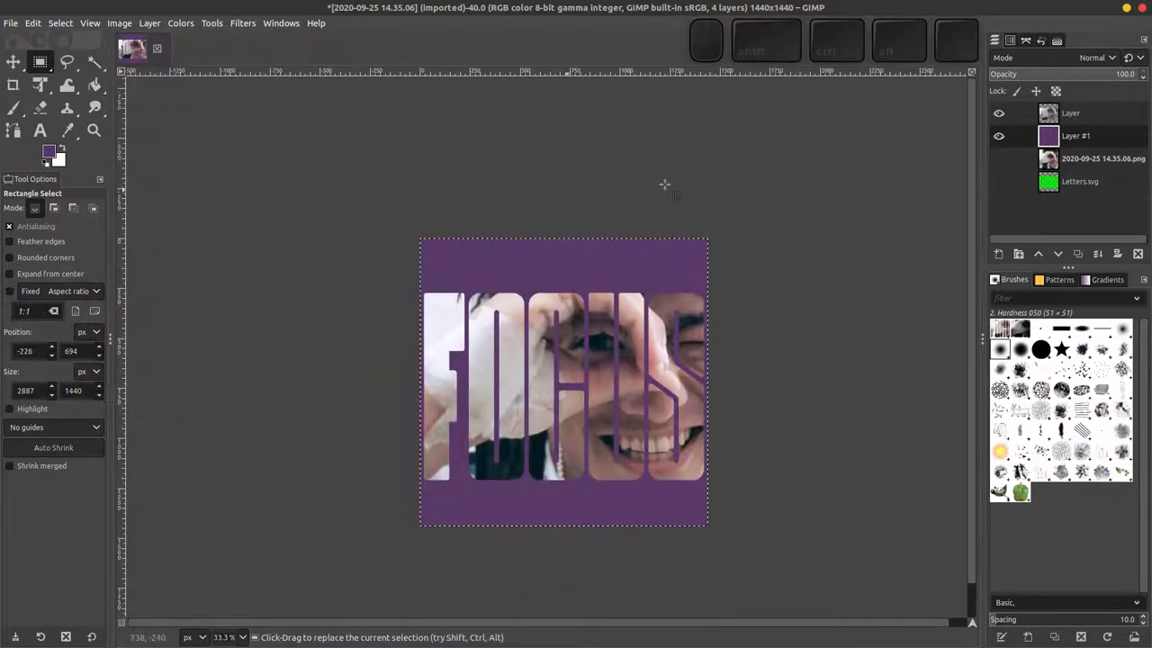
pyautogui.click(819, 246)
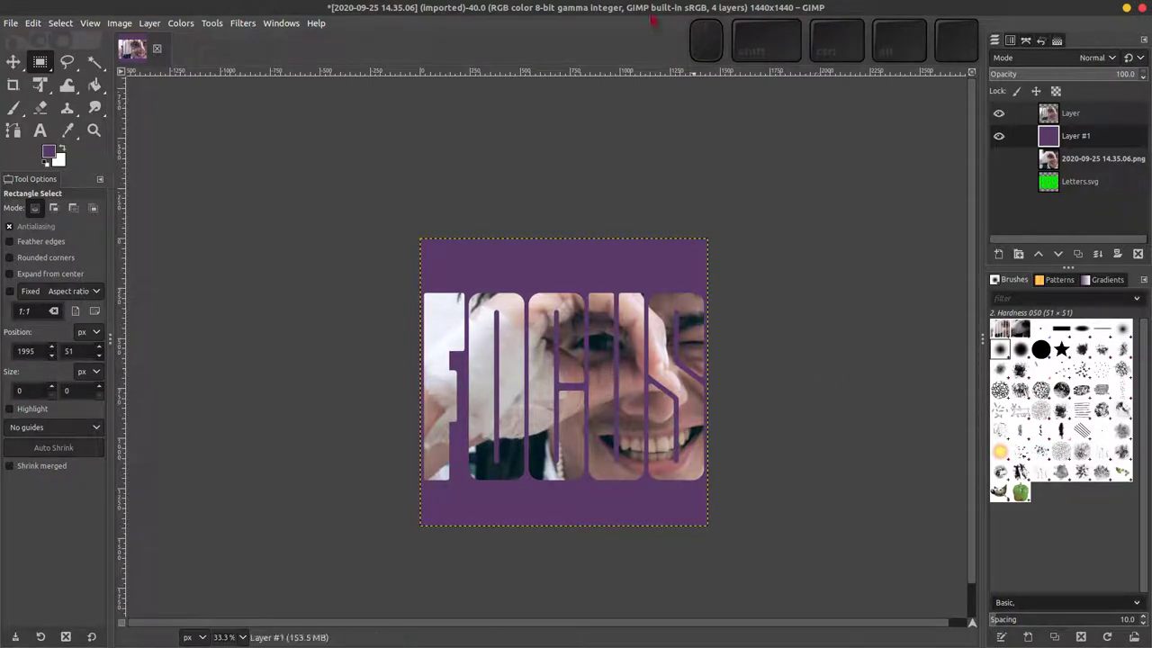
pyautogui.moveTo(655, 7); pyautogui.dragTo(662, 181)
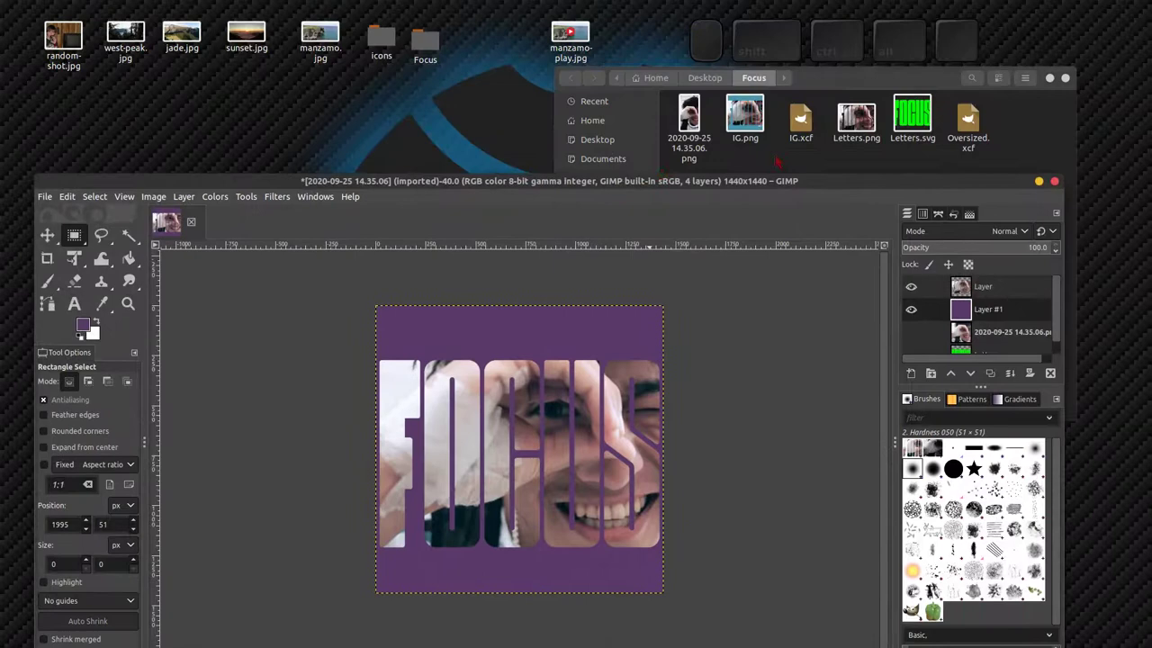
# Preview IG.png from the Focus folder beside the GIMP crop
pyautogui.click(745, 117)
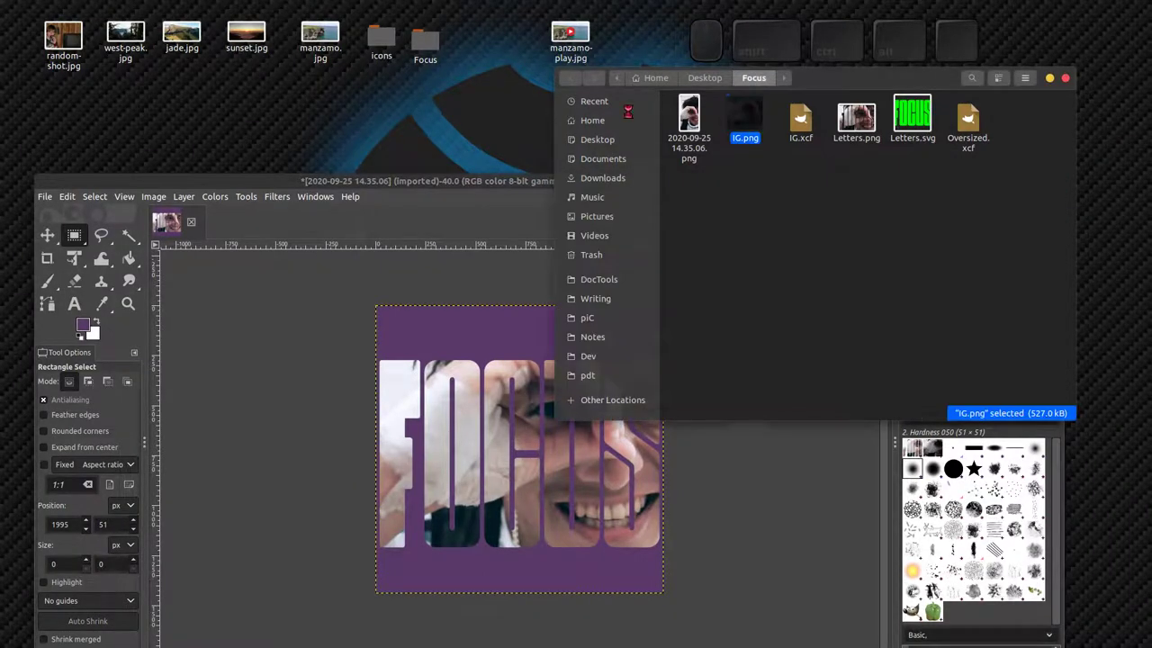
pyautogui.press('space')
pyautogui.moveTo(476, 45); pyautogui.dragTo(442, 79)
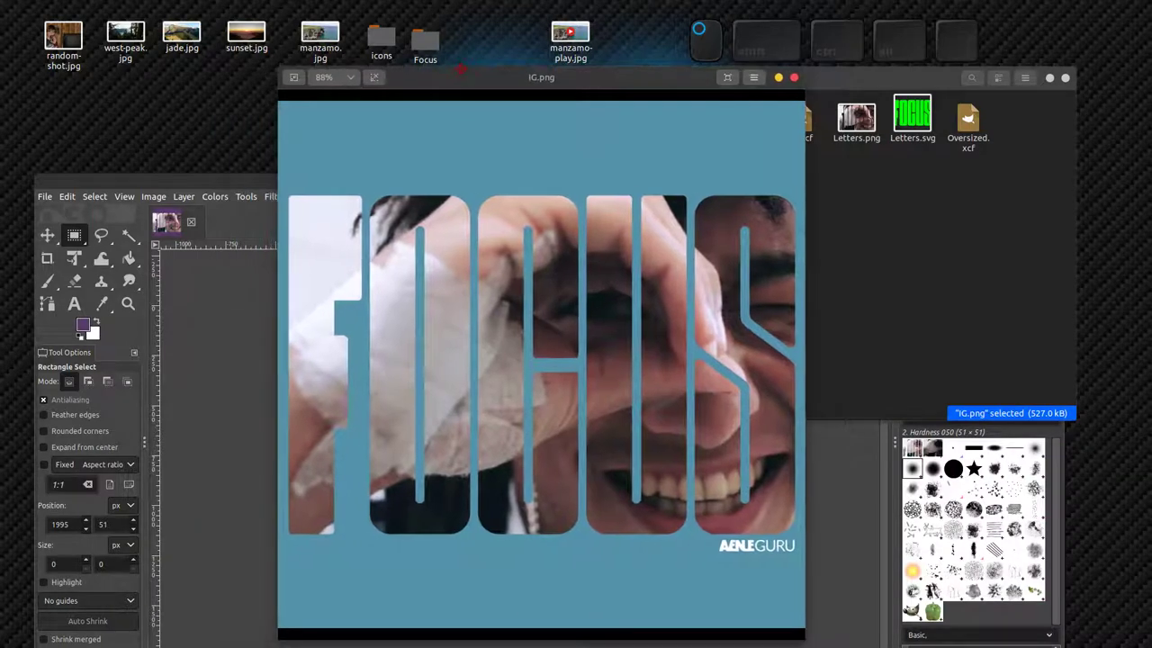